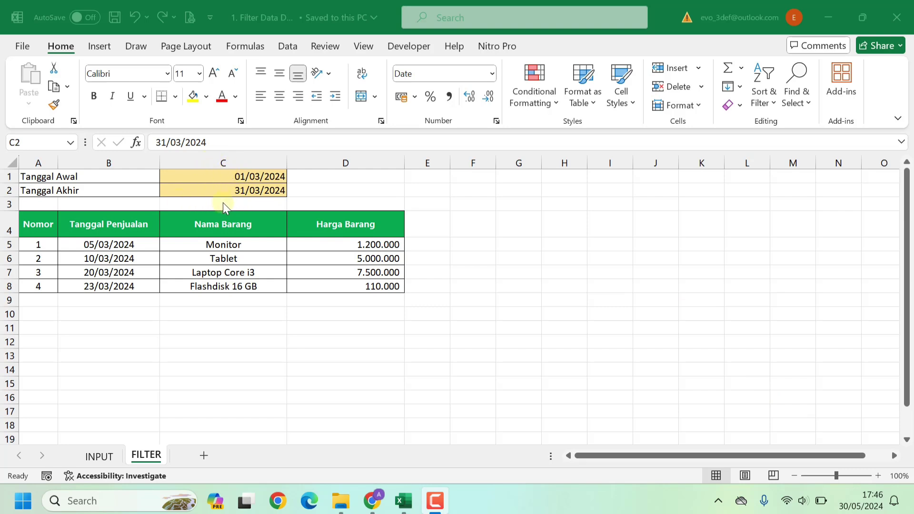
- Enter 01/05/2024 as the start date and 31/05/2024 as the end date in C1 and C2
{"action": "left_click", "coordinate": [233, 190]}
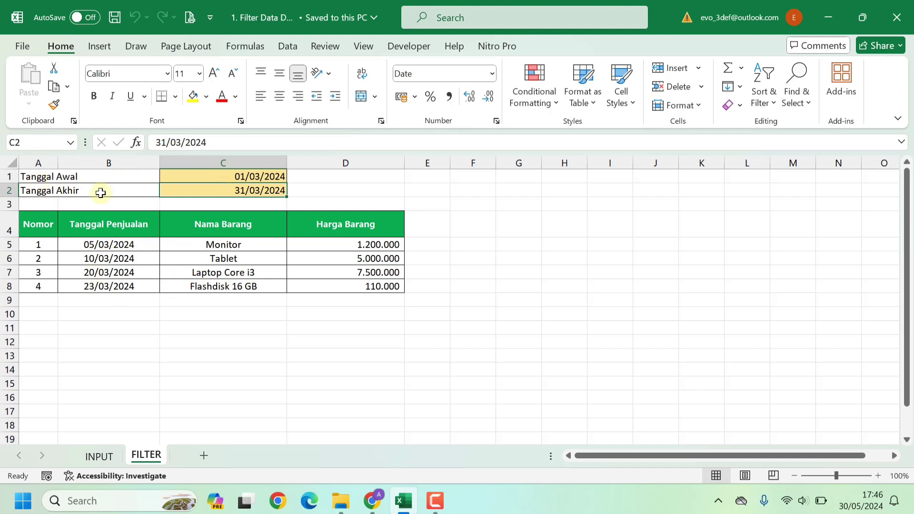
{"action": "type", "text": "1/05/2024"}
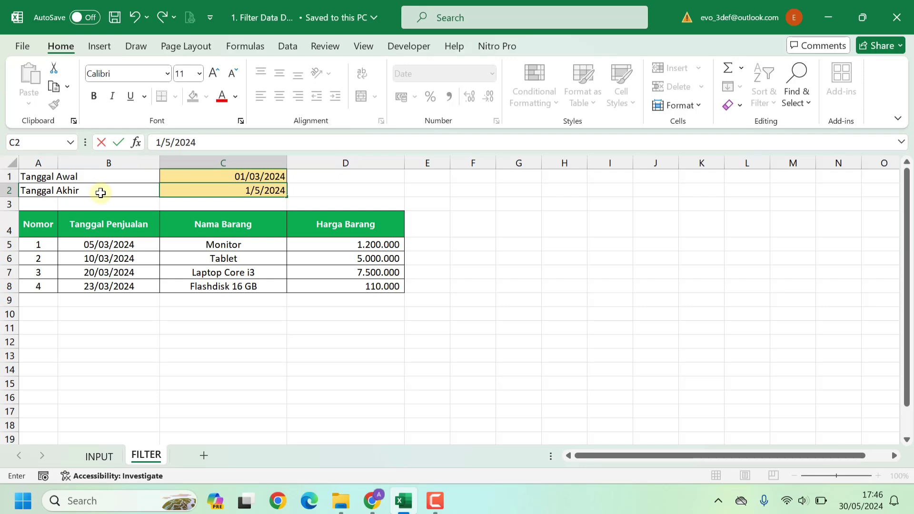
{"action": "key", "text": "Return"}
{"action": "left_click", "coordinate": [224, 176]}
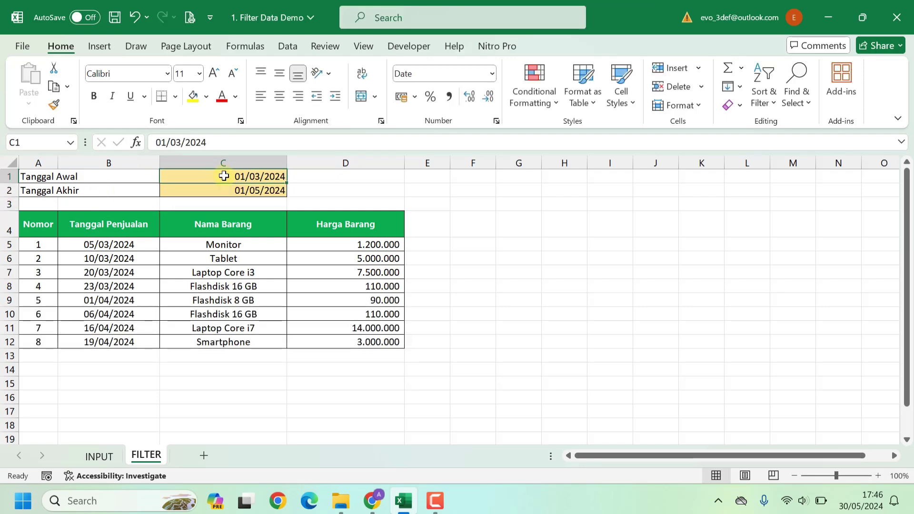
{"action": "type", "text": "1"}
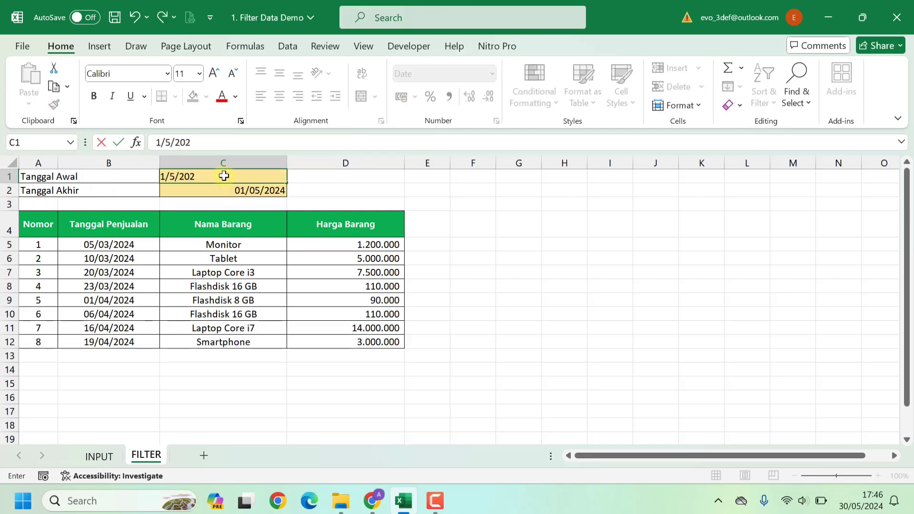
{"action": "key", "text": "Return"}
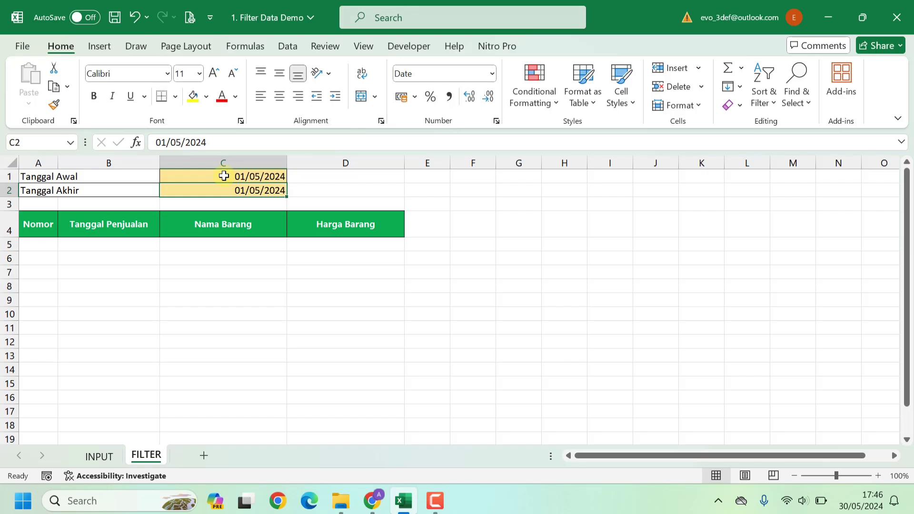
{"action": "type", "text": "31"}
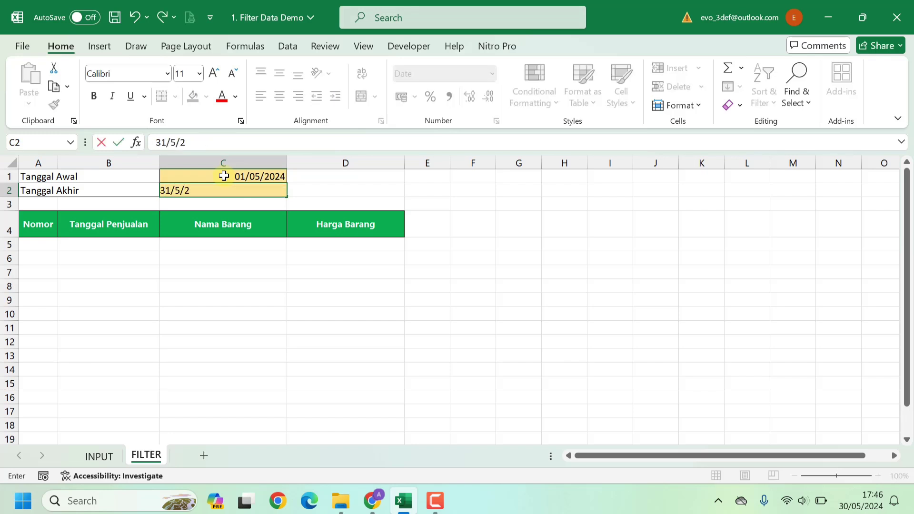
{"action": "type", "text": "4"}
{"action": "key", "text": "Return"}
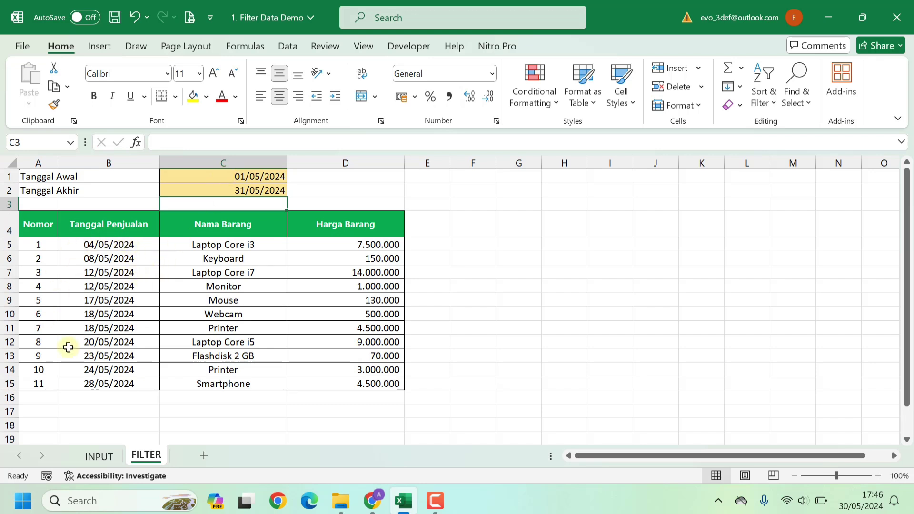
{"action": "left_click_drag", "start_coordinate": [246, 177], "coordinate": [249, 191]}
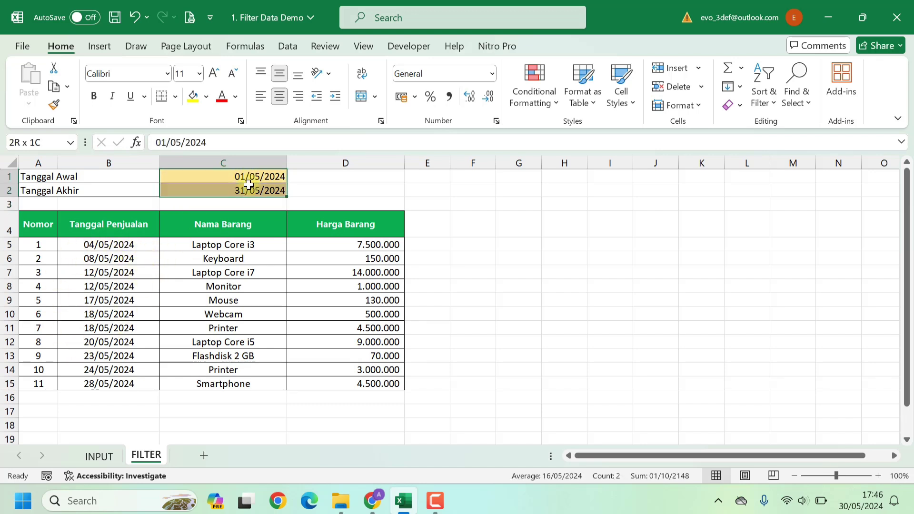
{"action": "left_click", "coordinate": [194, 381]}
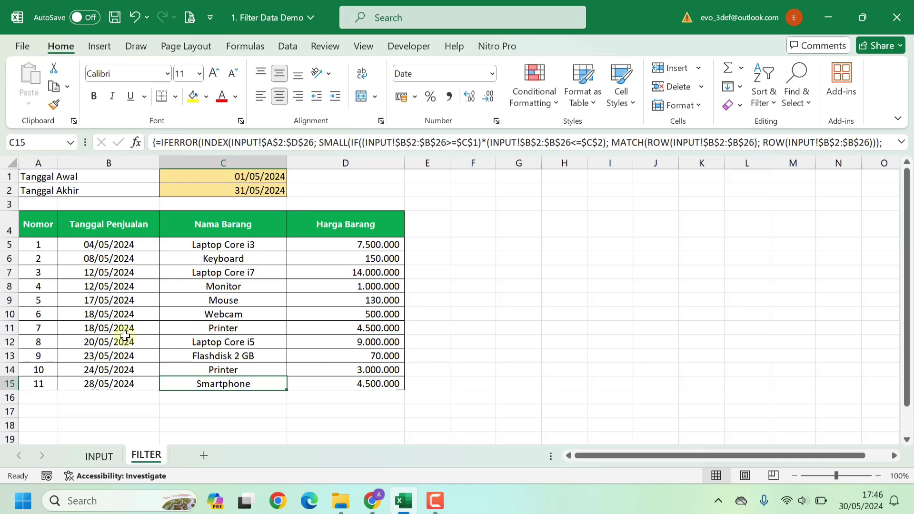
{"action": "left_click", "coordinate": [99, 456]}
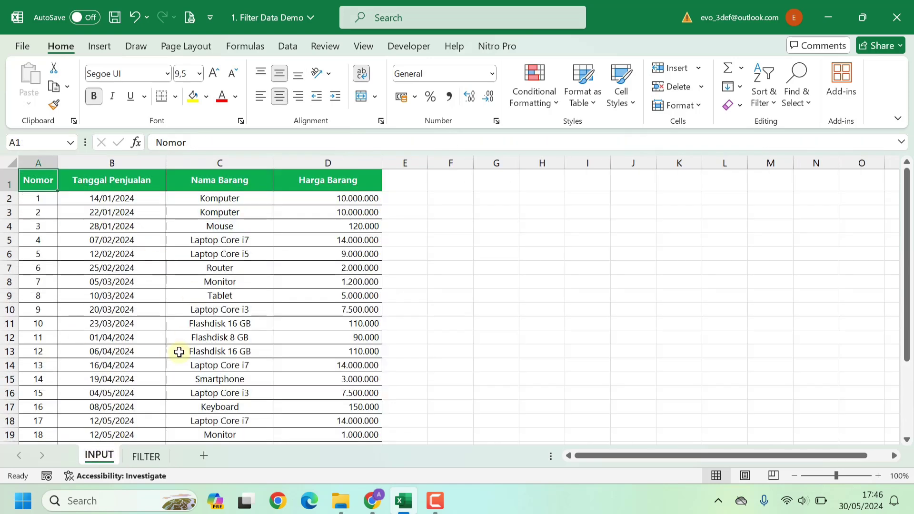
{"action": "left_click", "coordinate": [126, 198]}
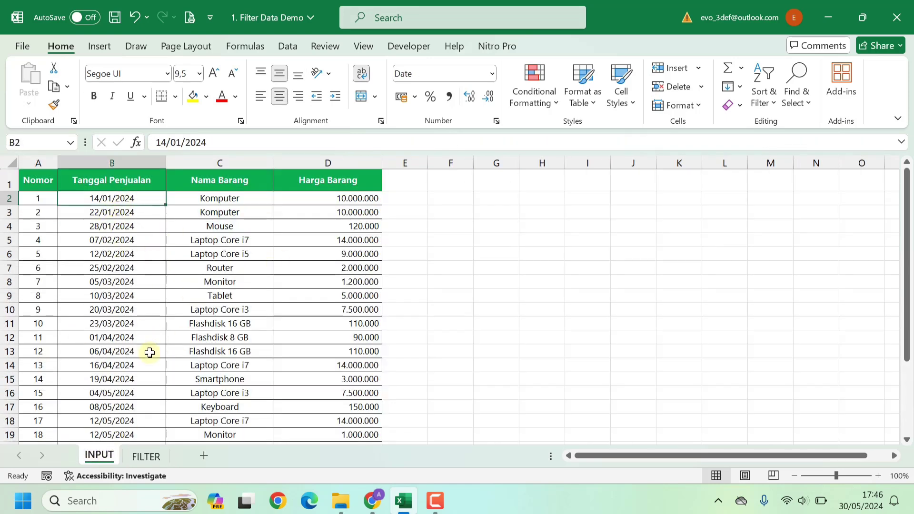
{"action": "scroll", "coordinate": [150, 353], "scroll_direction": "down", "scroll_amount": 3}
{"action": "scroll", "coordinate": [153, 343], "scroll_direction": "up", "scroll_amount": 4}
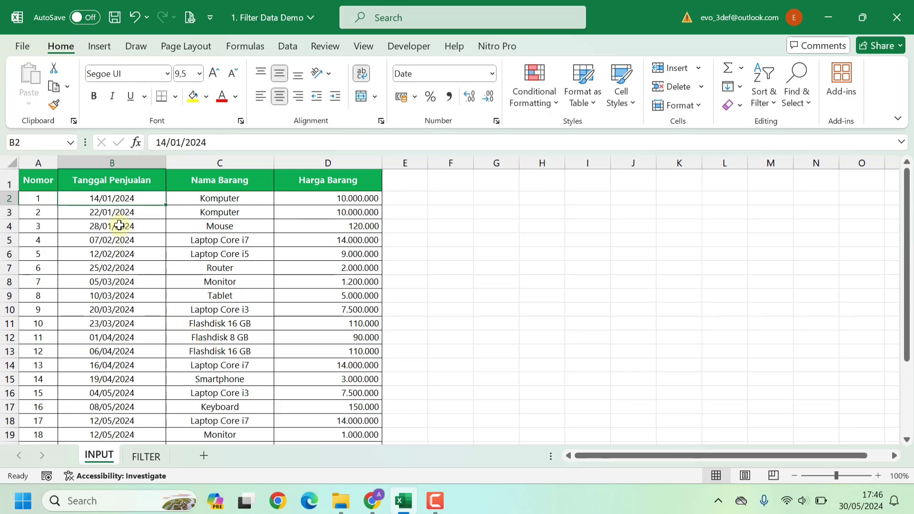
{"action": "scroll", "coordinate": [137, 373], "scroll_direction": "down", "scroll_amount": 3}
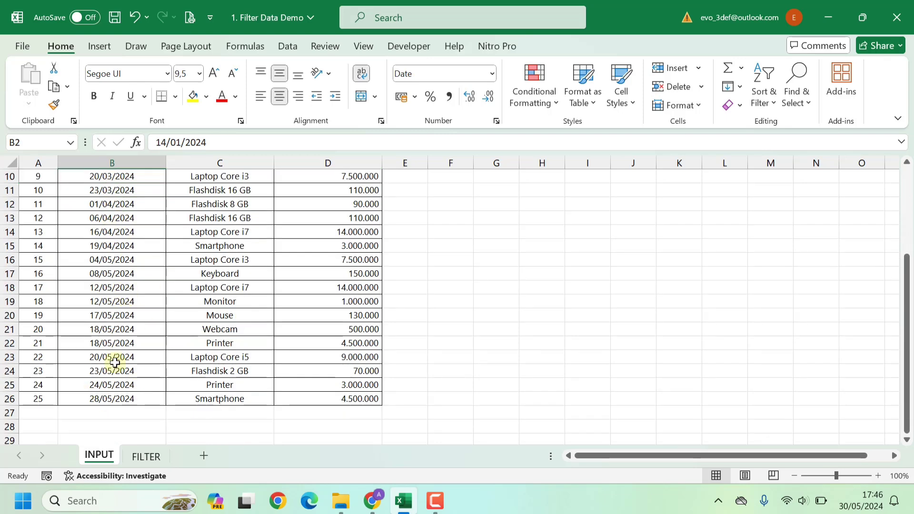
{"action": "scroll", "coordinate": [157, 324], "scroll_direction": "up", "scroll_amount": 3}
{"action": "left_click", "coordinate": [136, 458]}
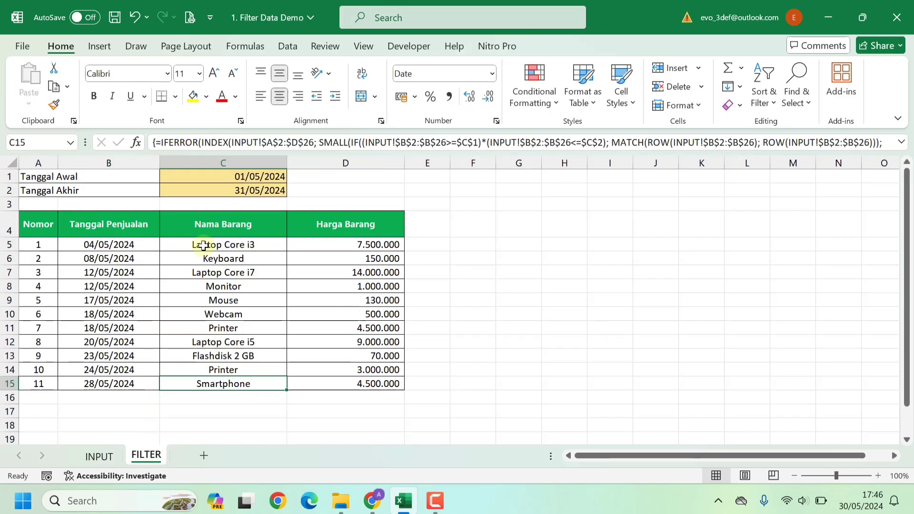
- Enter 01/01/2024 as the start date in C1 and 31/03/2024 as the end date in C2
{"action": "left_click", "coordinate": [241, 178]}
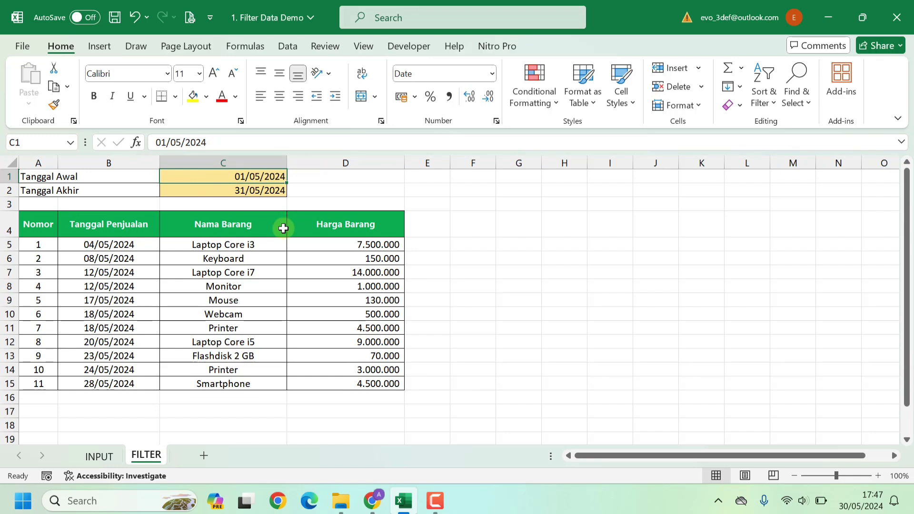
{"action": "type", "text": "1/1/"}
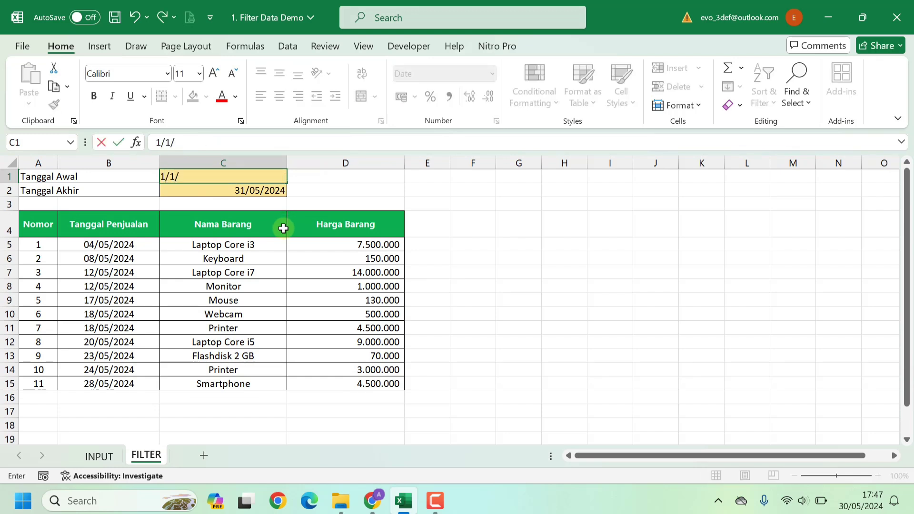
{"action": "key", "text": "Return"}
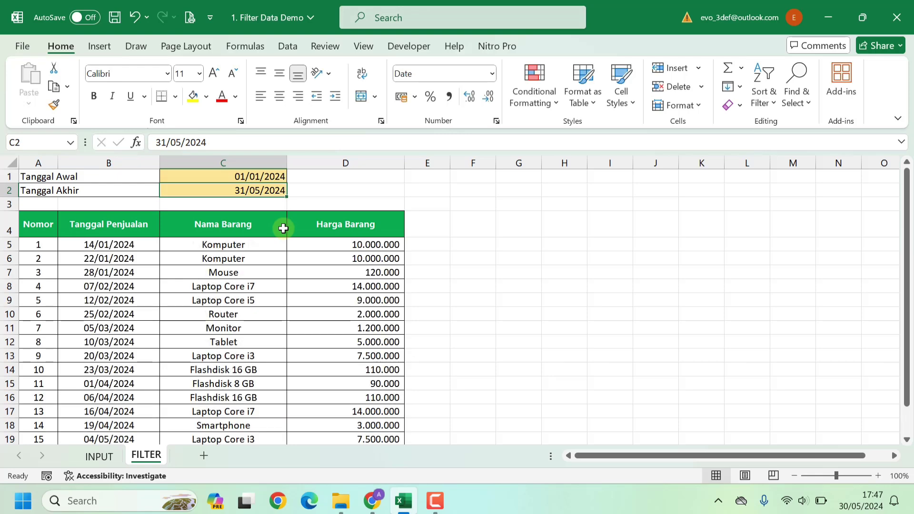
{"action": "type", "text": "31/1/"}
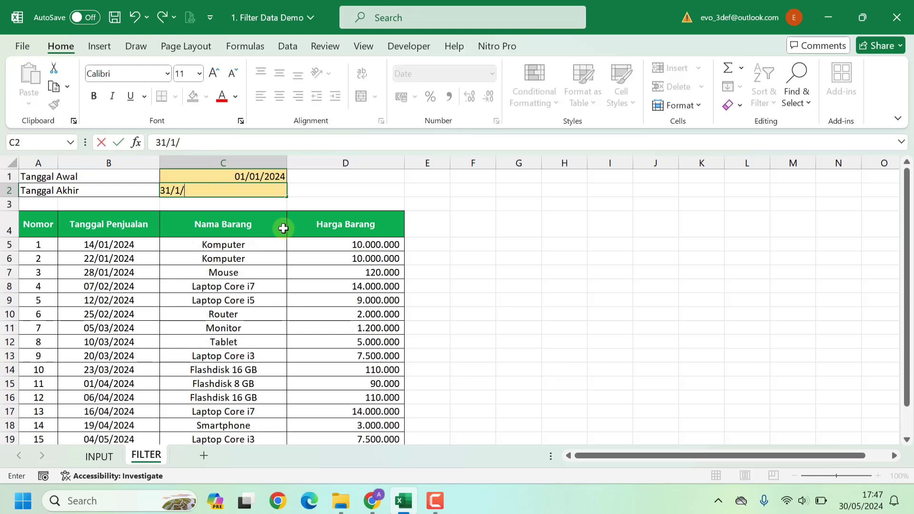
{"action": "key", "text": "Return"}
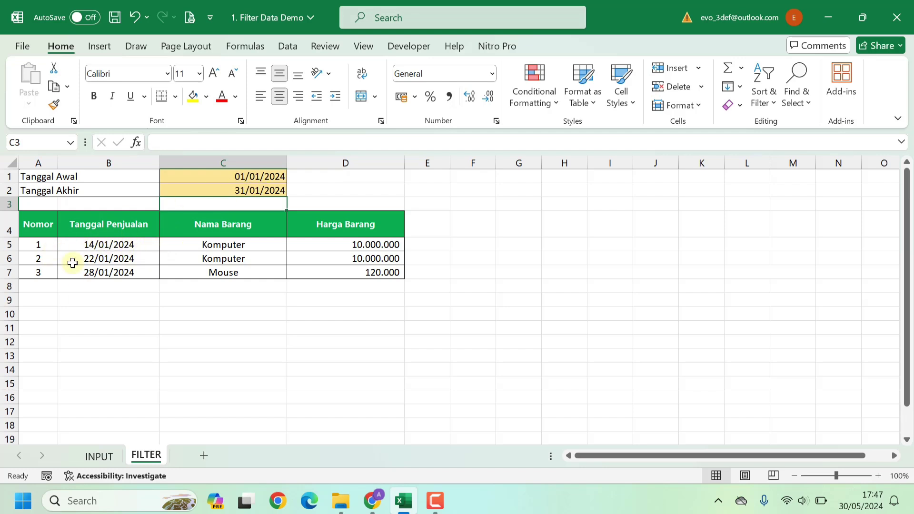
{"action": "left_click", "coordinate": [247, 190]}
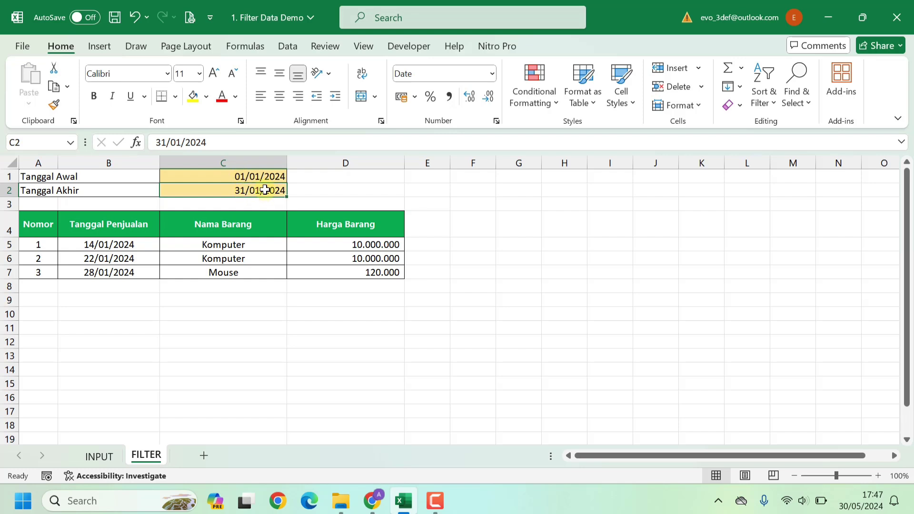
{"action": "type", "text": "3"}
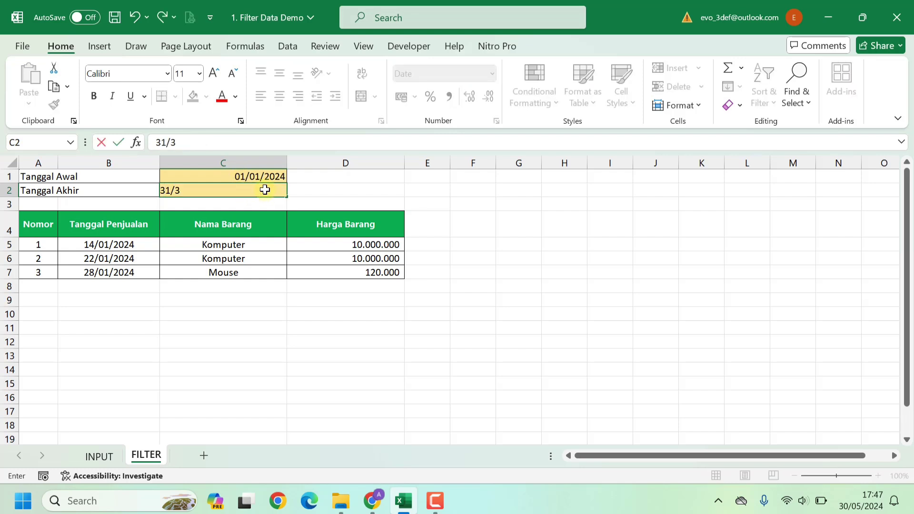
{"action": "key", "text": "Return"}
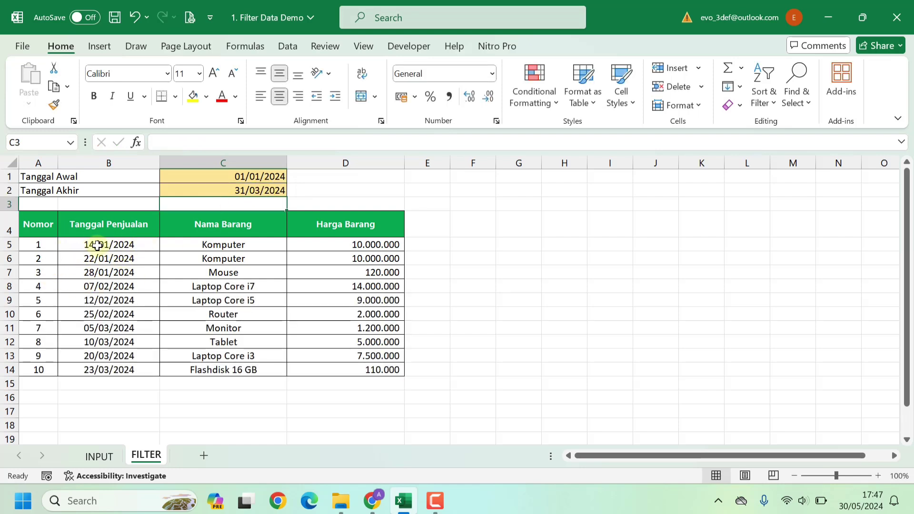
{"action": "left_click", "coordinate": [97, 246]}
{"action": "left_click", "coordinate": [96, 370]}
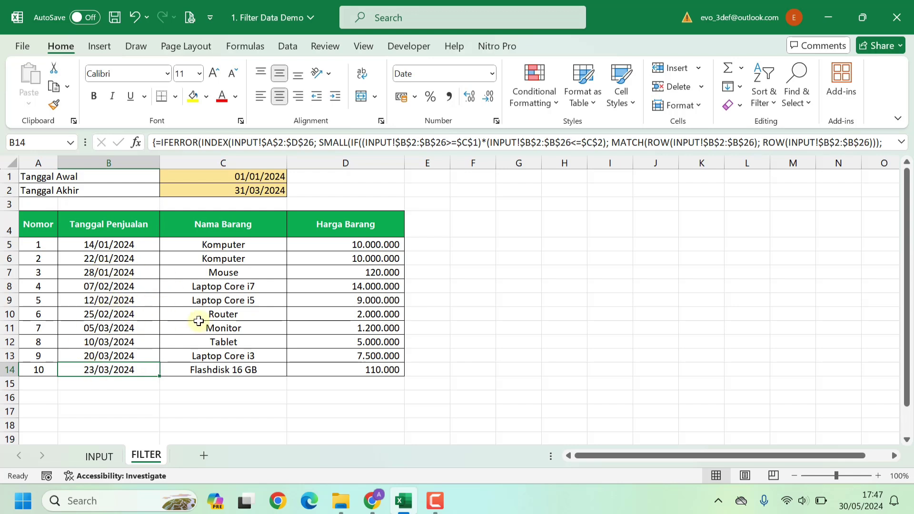
{"action": "left_click", "coordinate": [193, 410]}
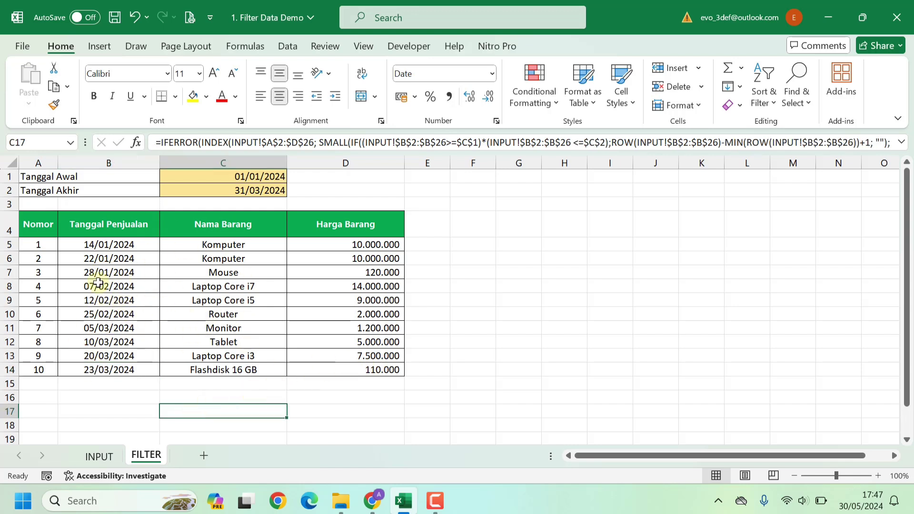
{"action": "left_click", "coordinate": [249, 191]}
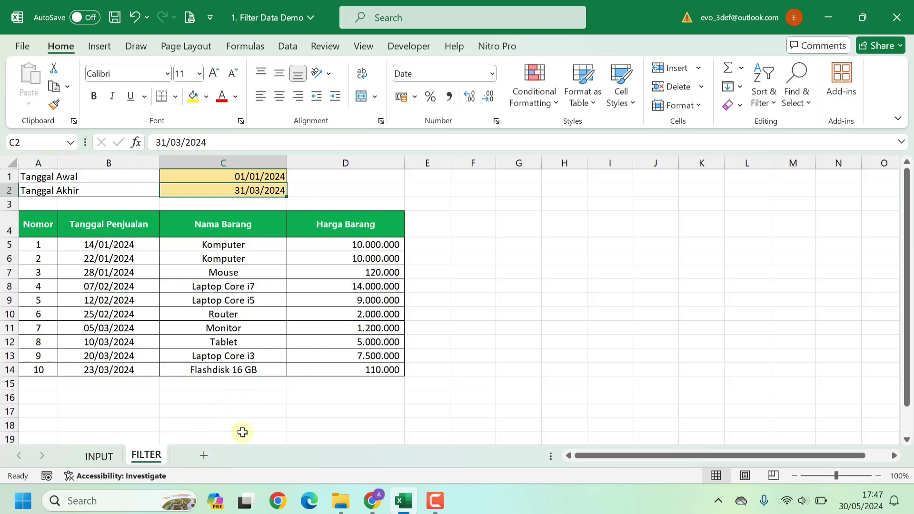
{"action": "key", "text": "ctrl+w"}
- Save the demo workbook as it closes and open 2. Filter Tutorial from the Music folder
{"action": "left_click", "coordinate": [455, 352]}
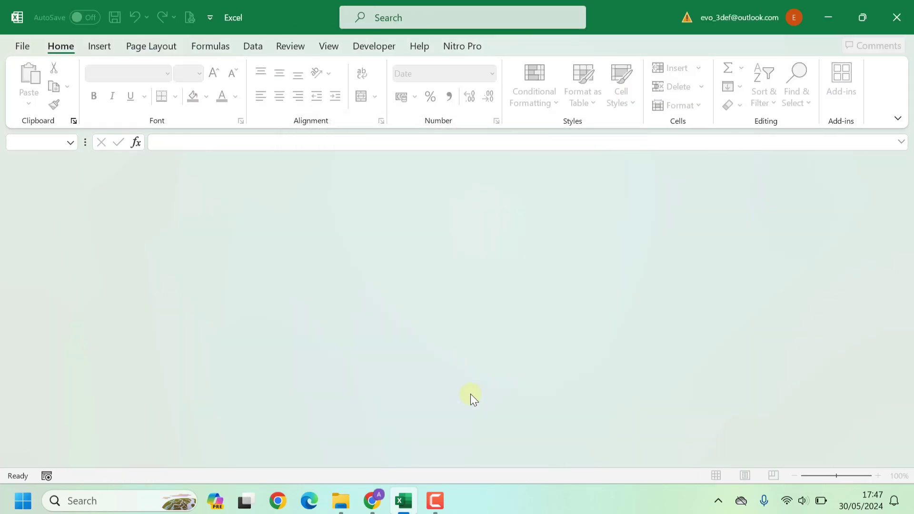
{"action": "left_click", "coordinate": [341, 500]}
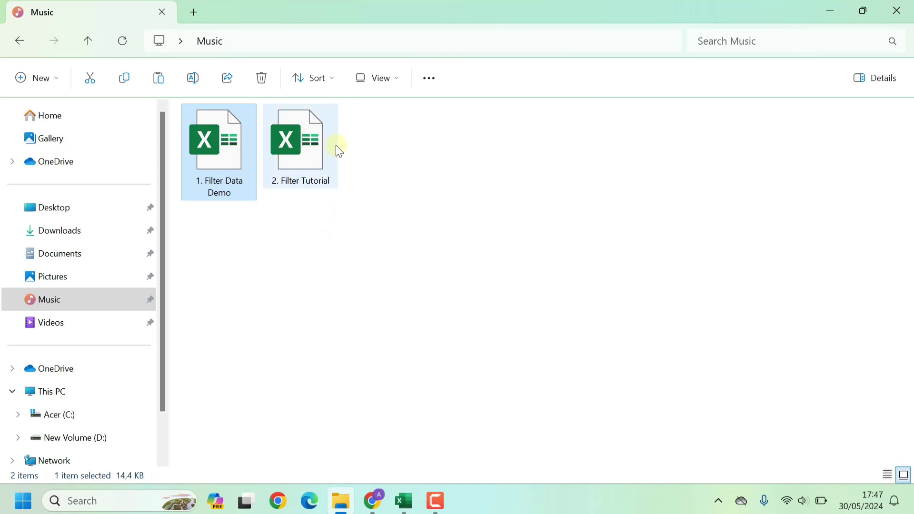
{"action": "mouse_move", "coordinate": [298, 143]}
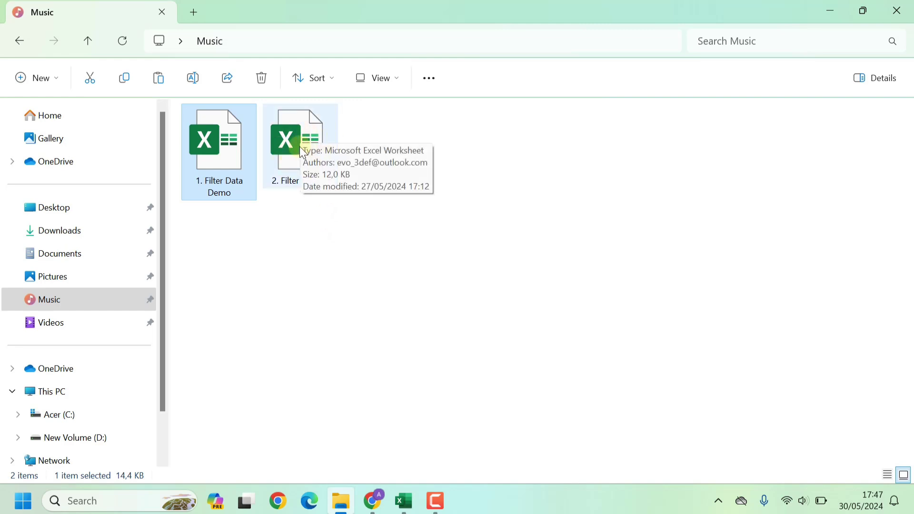
{"action": "double_click", "coordinate": [302, 152]}
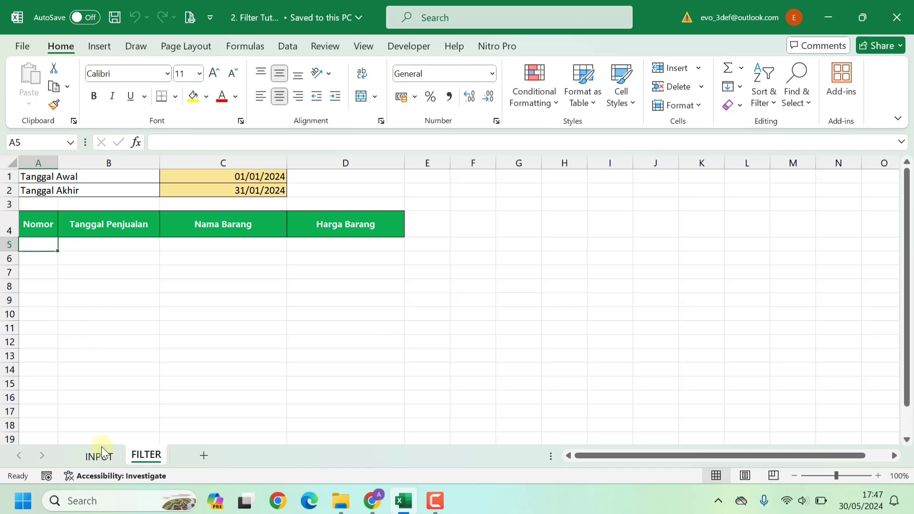
- Review the INPUT sales data, then return to the FILTER sheet and select cell B5
{"action": "left_click", "coordinate": [98, 455]}
{"action": "scroll", "coordinate": [207, 322], "scroll_direction": "up", "scroll_amount": 4}
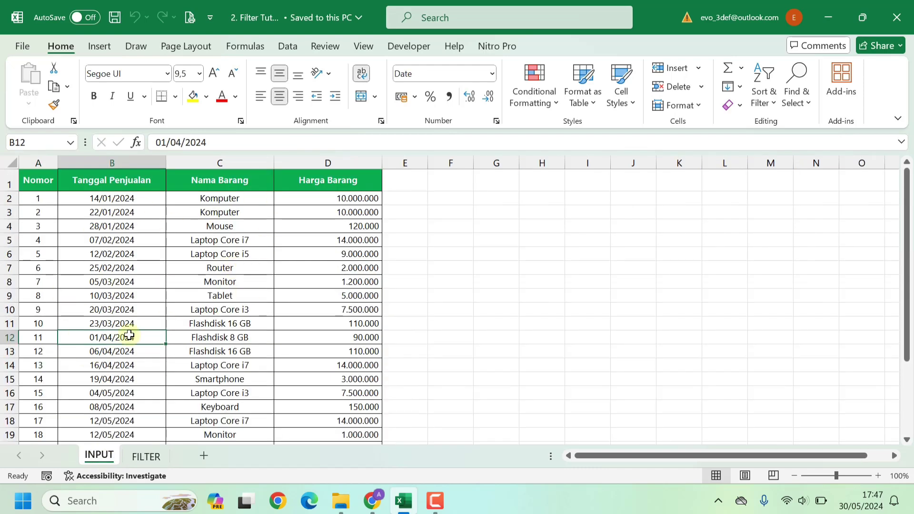
{"action": "left_click", "coordinate": [145, 456]}
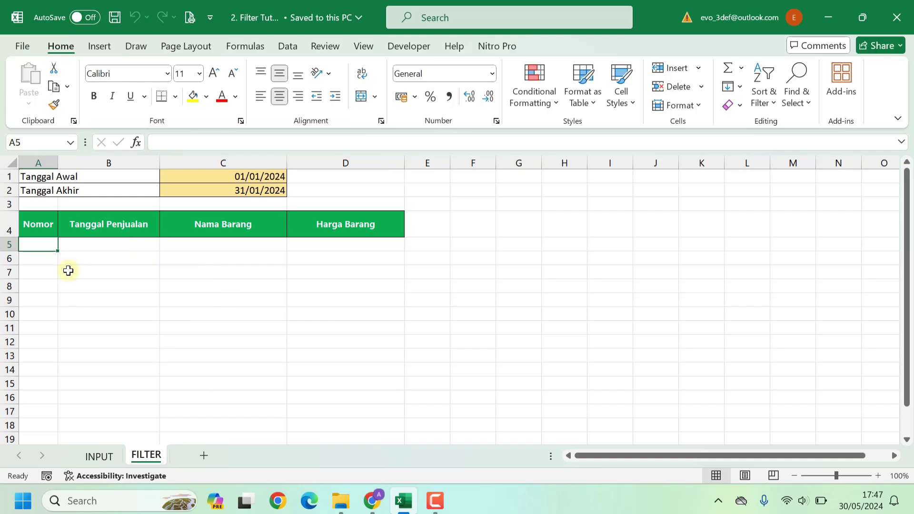
{"action": "left_click", "coordinate": [114, 247]}
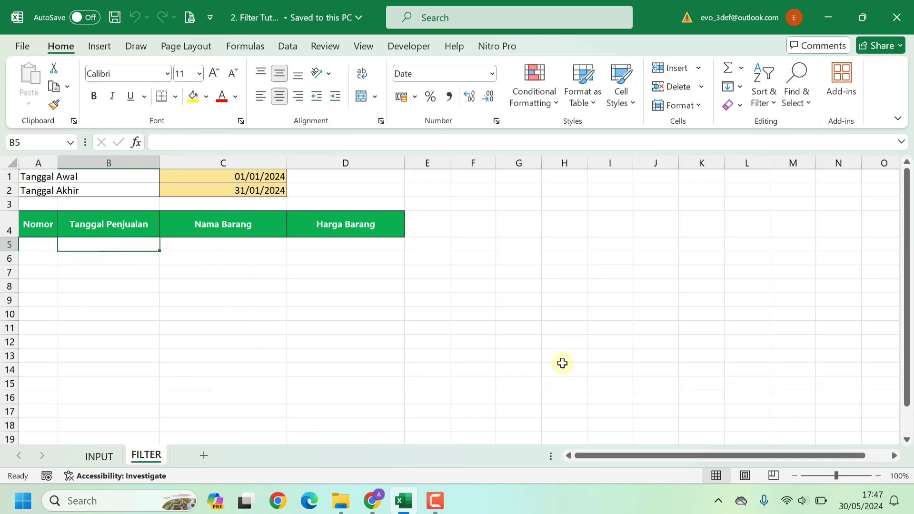
- In B5, begin =IFERROR(INDEX( using the absolute range INPUT!$A$2:$D$26
{"action": "type", "text": "="}
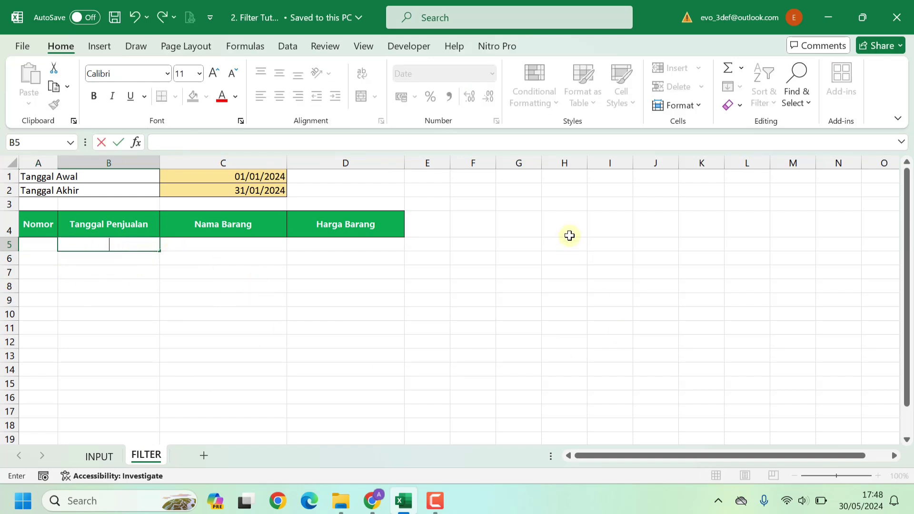
{"action": "type", "text": "IFE"}
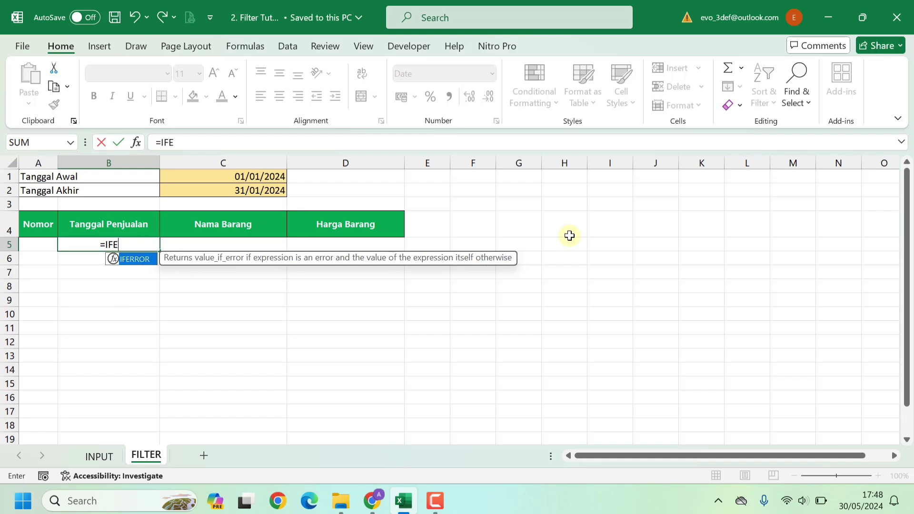
{"action": "type", "text": "RROR("}
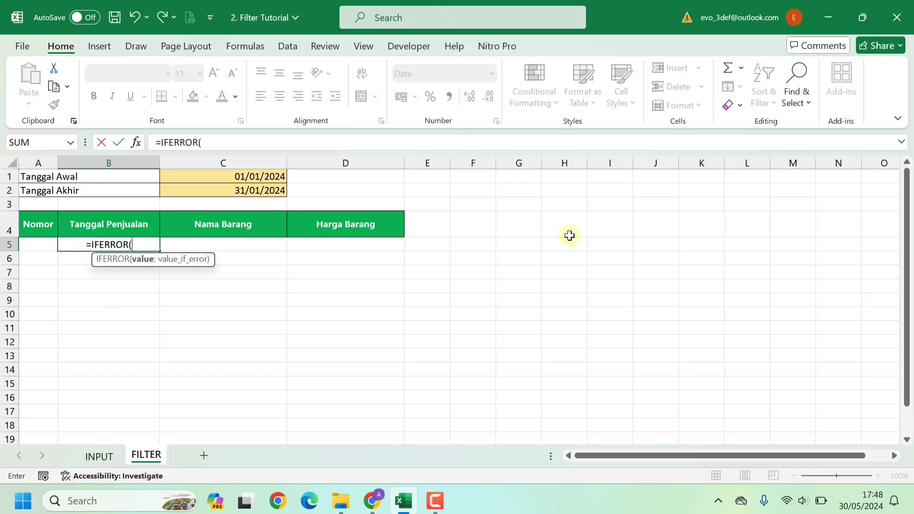
{"action": "type", "text": "INDEX"}
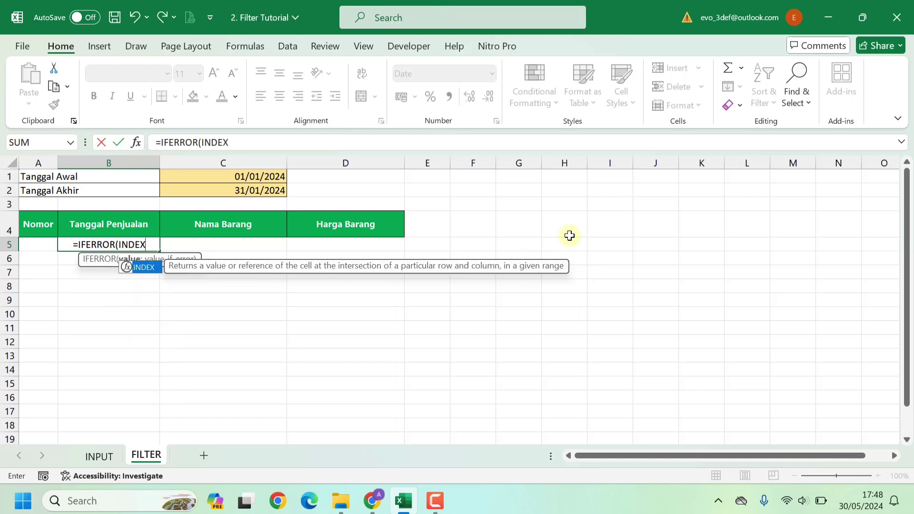
{"action": "type", "text": "("}
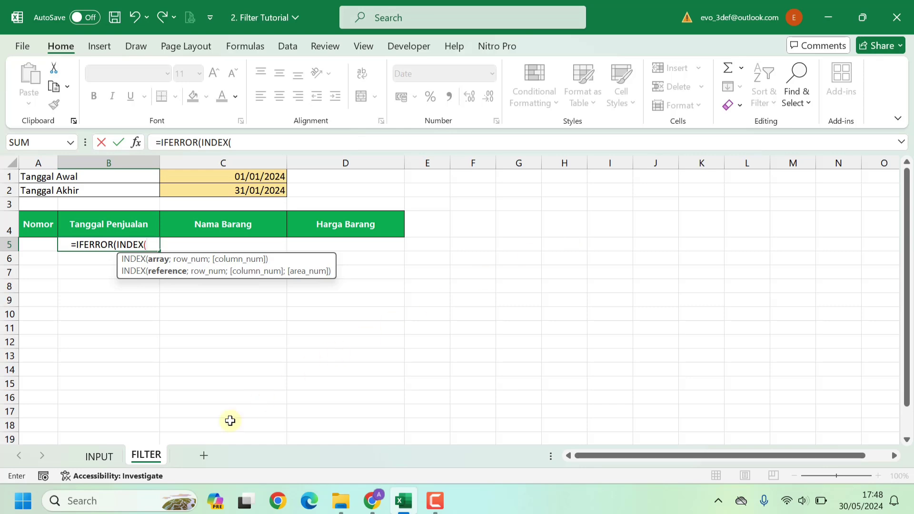
{"action": "left_click", "coordinate": [97, 456]}
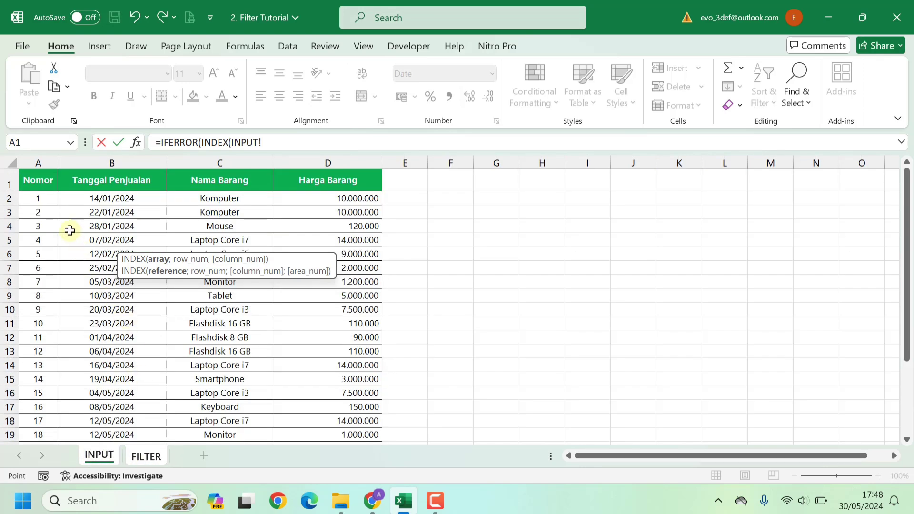
{"action": "left_click", "coordinate": [34, 200]}
{"action": "left_click_drag", "start_coordinate": [28, 205], "coordinate": [349, 400]}
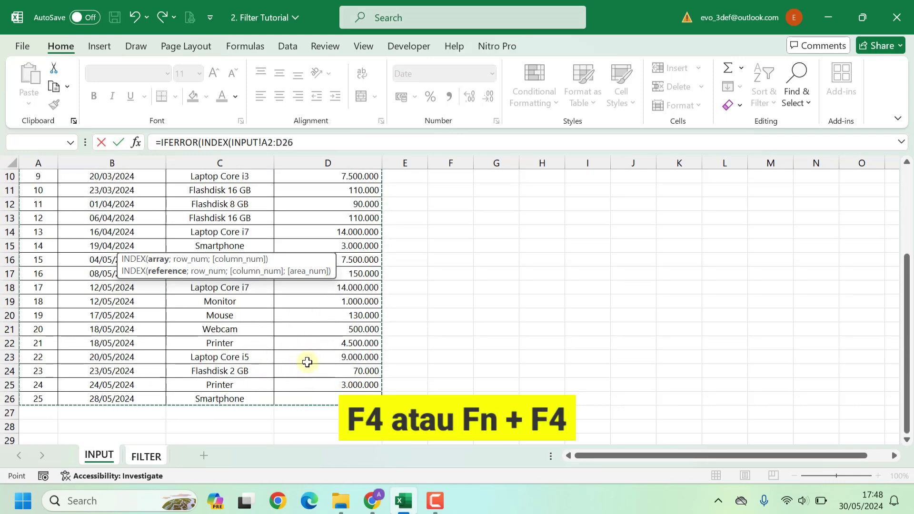
{"action": "key", "text": "F4"}
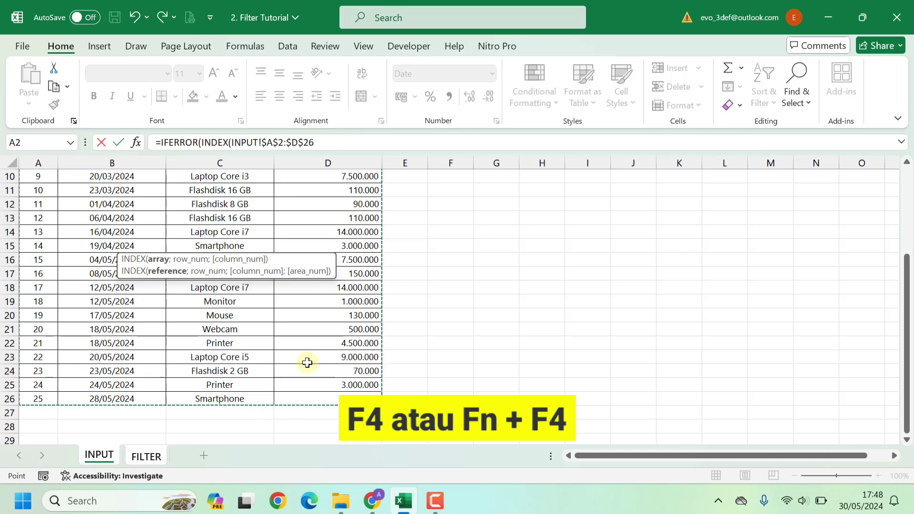
- Add ;SMALL(IF(( with the absolute sales-date range INPUT!$B$2:$B$26 followed by a date comparison
{"action": "type", "text": ";"}
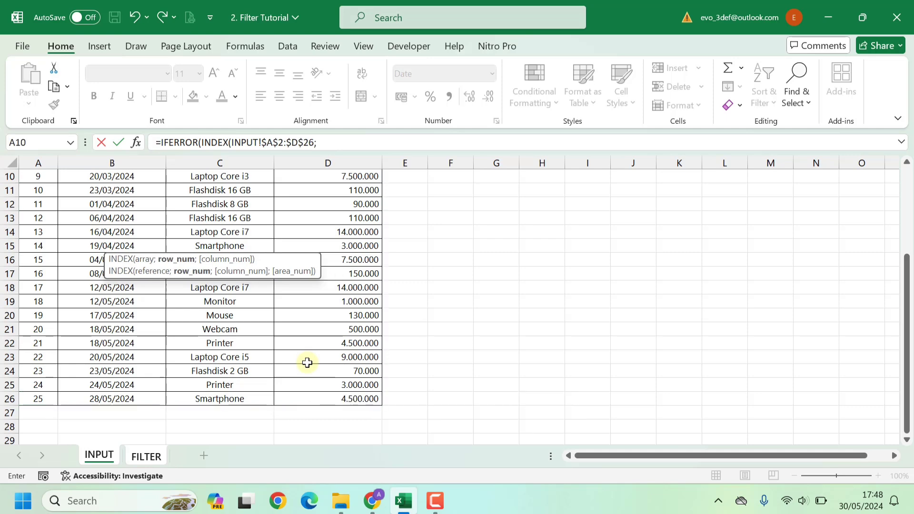
{"action": "type", "text": "SMALL("}
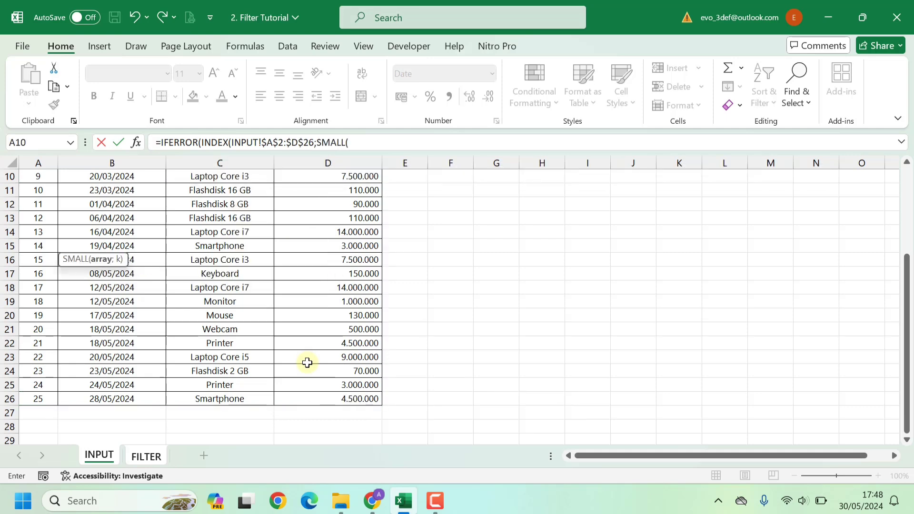
{"action": "type", "text": "IF"}
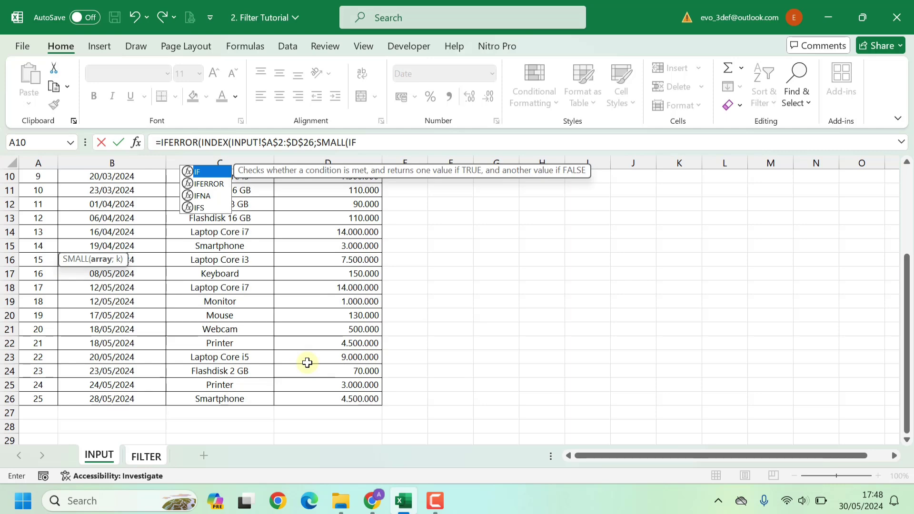
{"action": "type", "text": "(("}
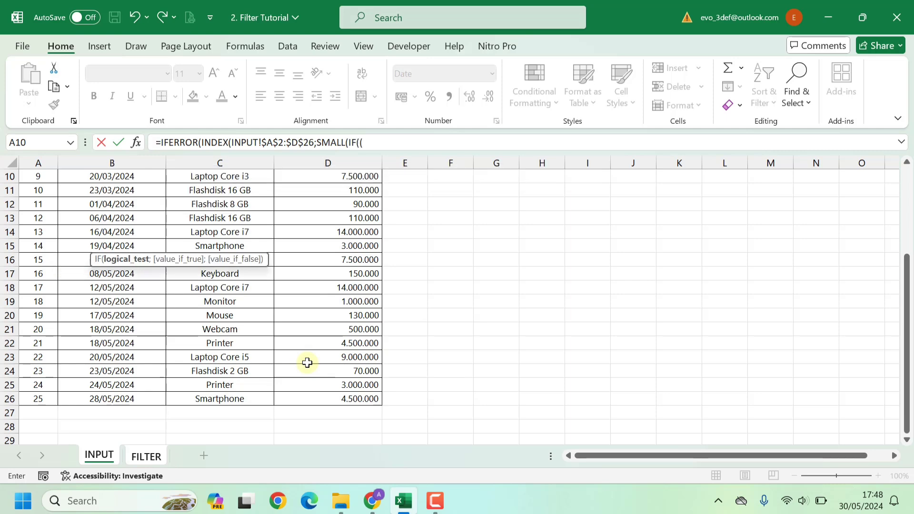
{"action": "scroll", "coordinate": [159, 320], "scroll_direction": "up", "scroll_amount": 3}
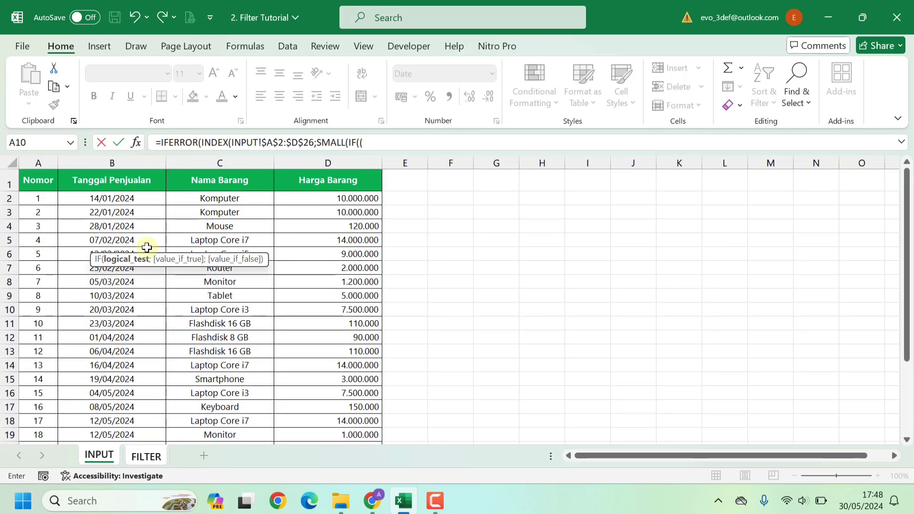
{"action": "left_click", "coordinate": [97, 198]}
{"action": "scroll", "coordinate": [116, 388], "scroll_direction": "down", "scroll_amount": 3}
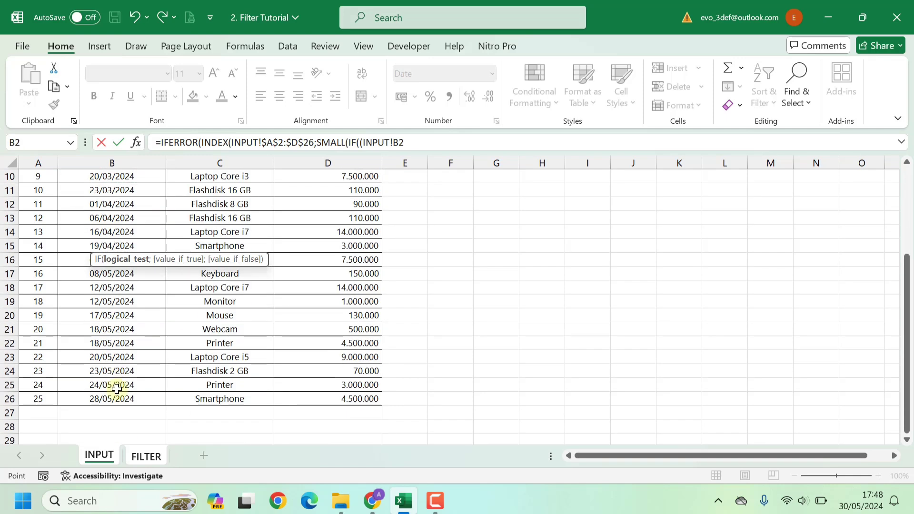
{"action": "left_click_drag", "start_coordinate": [97, 198], "coordinate": [118, 400]}
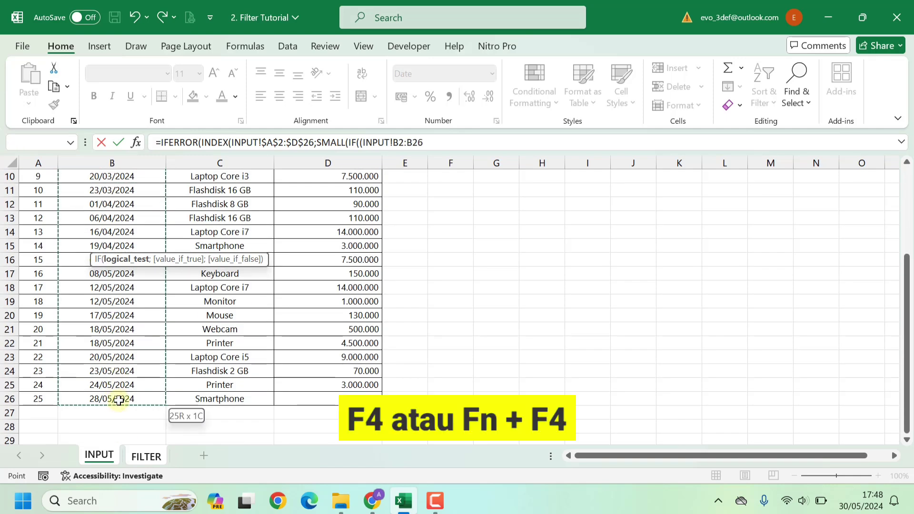
{"action": "key", "text": "F4"}
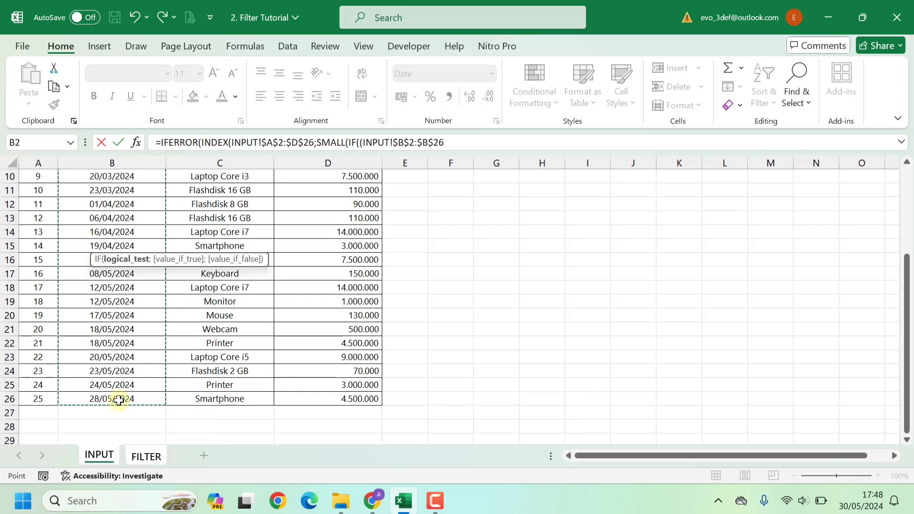
{"action": "type", "text": "<"}
{"action": "type", "text": "="}
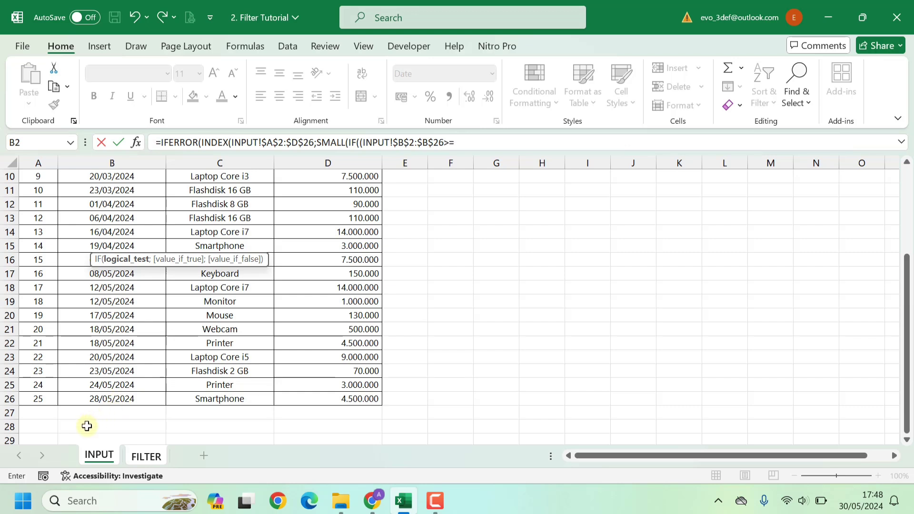
- Compare the dates against the absolute start date FILTER!$C$1 and continue with )*(
{"action": "left_click", "coordinate": [144, 457]}
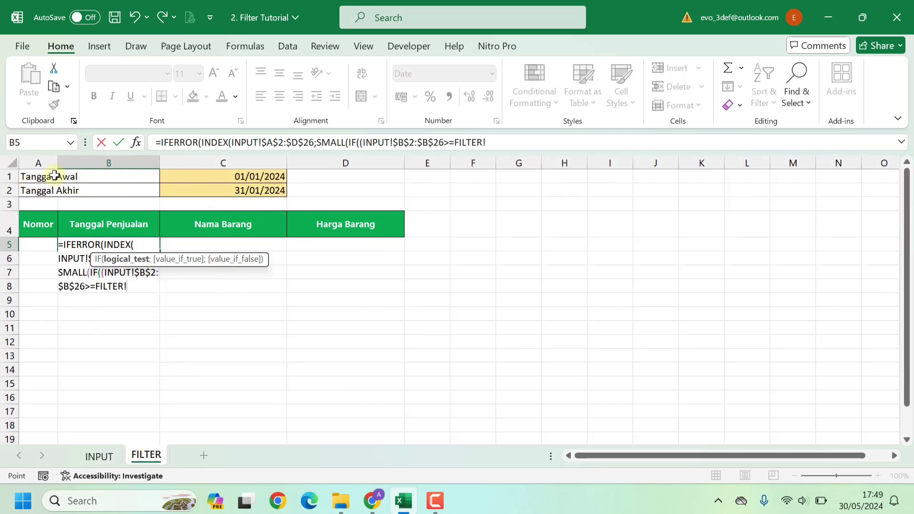
{"action": "left_click", "coordinate": [254, 177]}
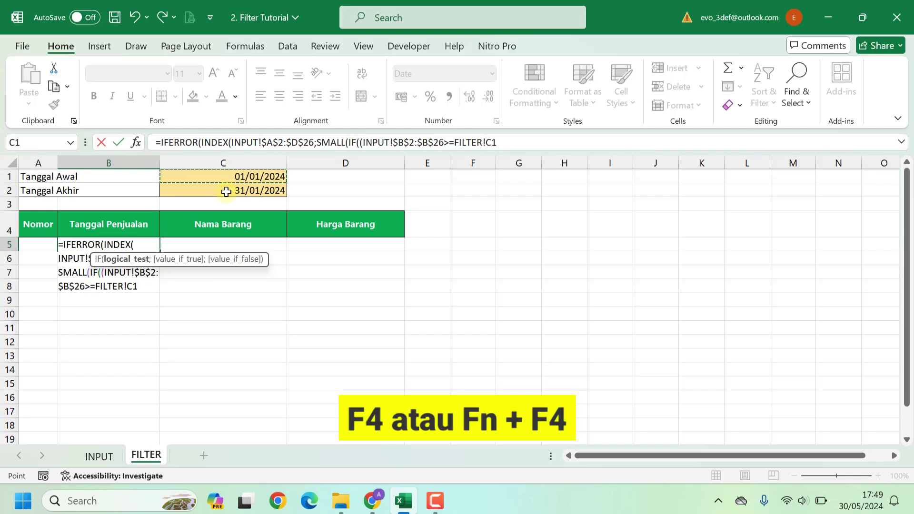
{"action": "key", "text": "F4"}
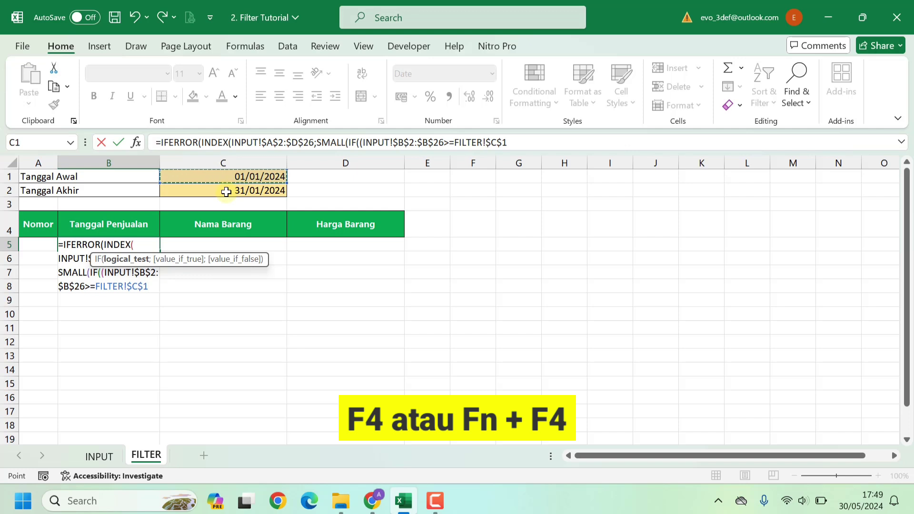
{"action": "type", "text": ")*("}
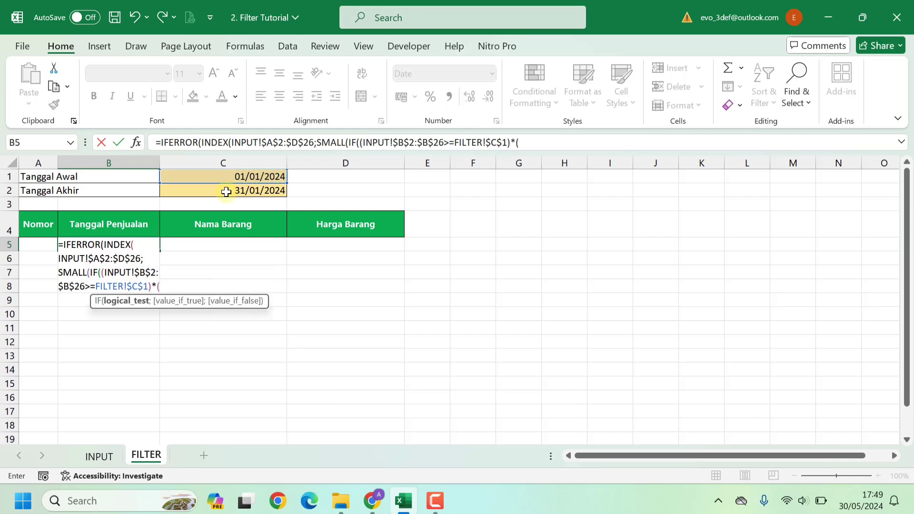
- Add the absolute INPUT!$B$2:$B$26 date range with <= to start the end-date condition
{"action": "left_click", "coordinate": [99, 456]}
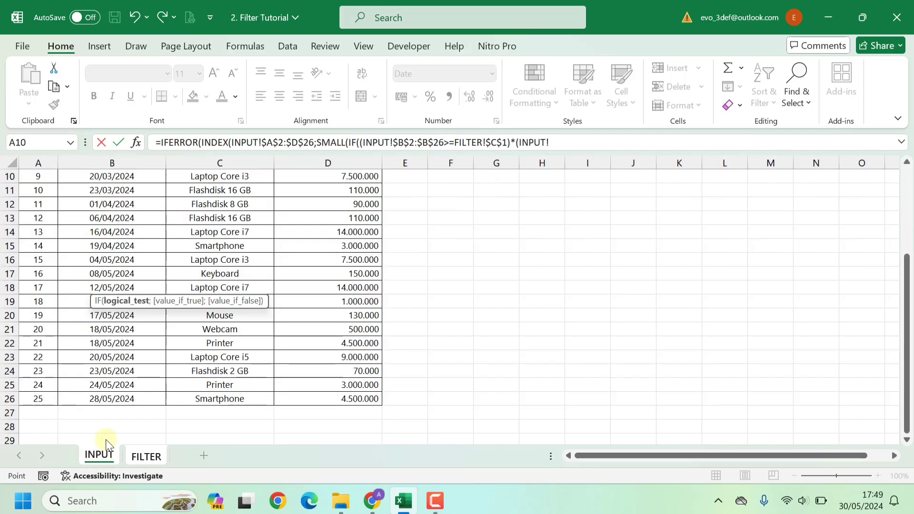
{"action": "scroll", "coordinate": [138, 254], "scroll_direction": "up", "scroll_amount": 2}
{"action": "scroll", "coordinate": [138, 253], "scroll_direction": "up", "scroll_amount": 1}
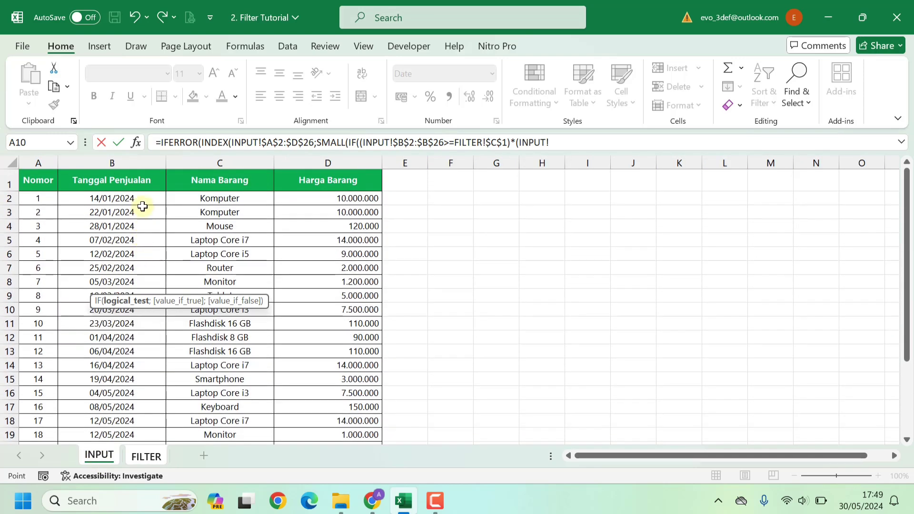
{"action": "left_click", "coordinate": [133, 199]}
{"action": "scroll", "coordinate": [116, 388], "scroll_direction": "down", "scroll_amount": 2}
{"action": "scroll", "coordinate": [129, 394], "scroll_direction": "down", "scroll_amount": 1}
{"action": "left_click", "coordinate": [133, 395], "text": "shift"}
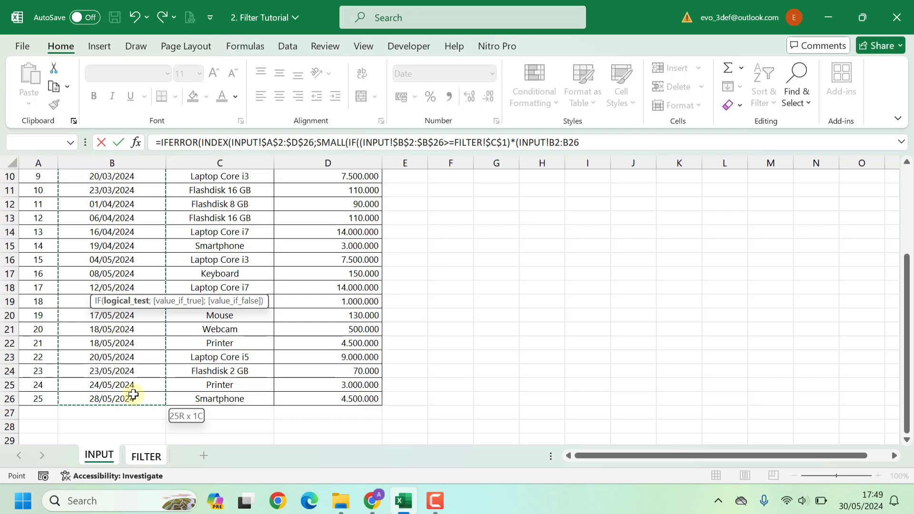
{"action": "key", "text": "F4"}
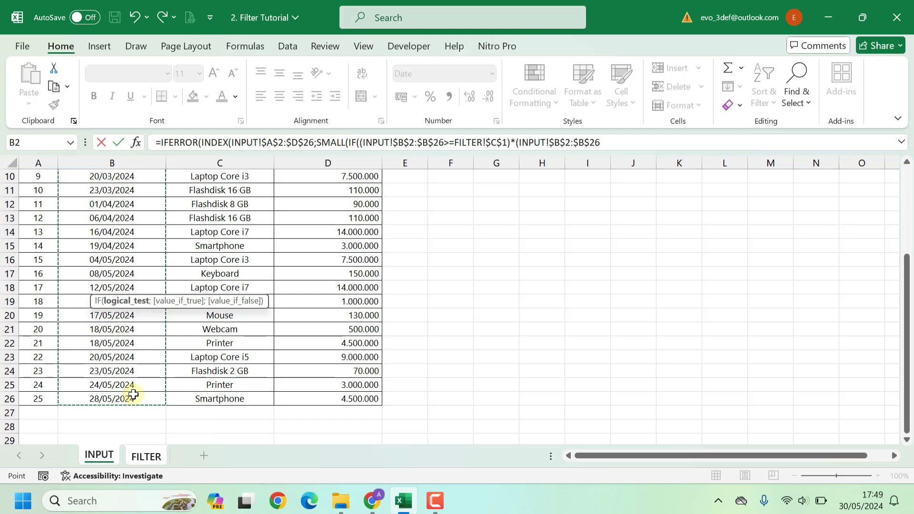
{"action": "type", "text": "<="}
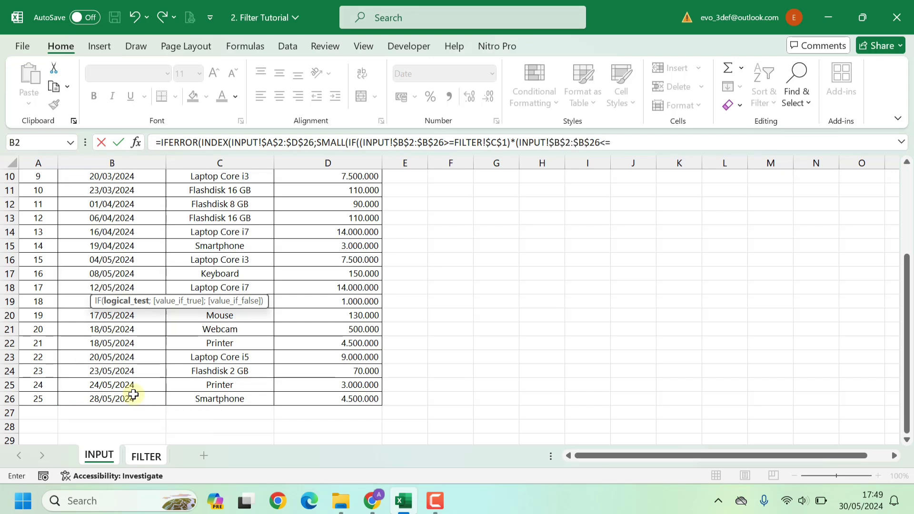
- Close the end-date condition with absolute FILTER!$C$2 and add ;MATCH(ROW(
{"action": "left_click", "coordinate": [145, 456]}
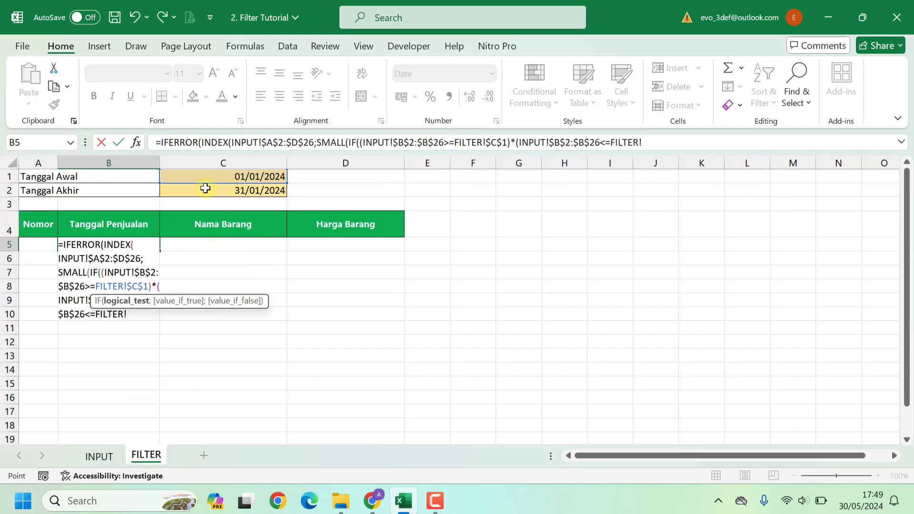
{"action": "left_click", "coordinate": [241, 192]}
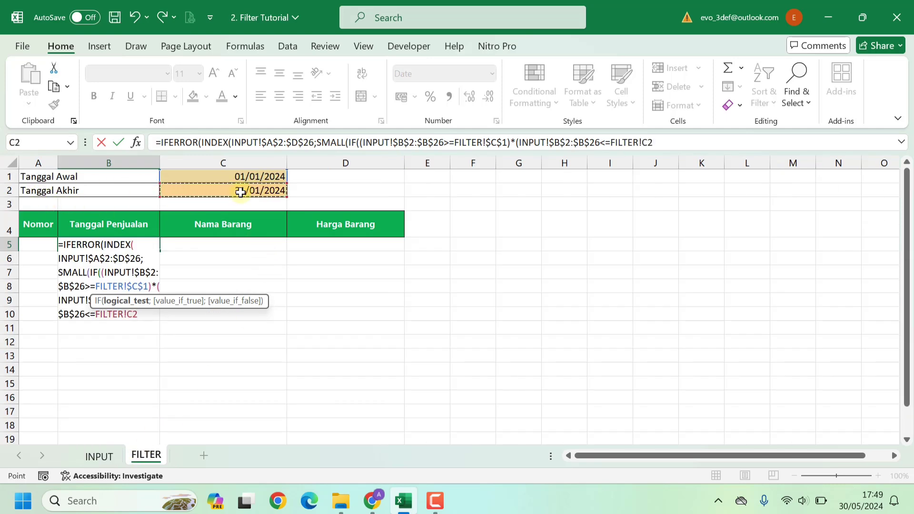
{"action": "key", "text": "F4"}
{"action": "type", "text": ")"}
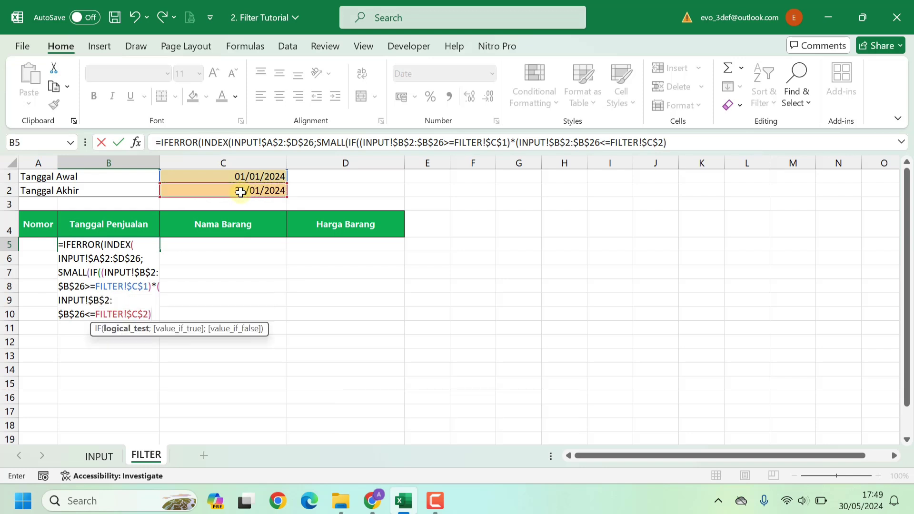
{"action": "type", "text": ";MATC"}
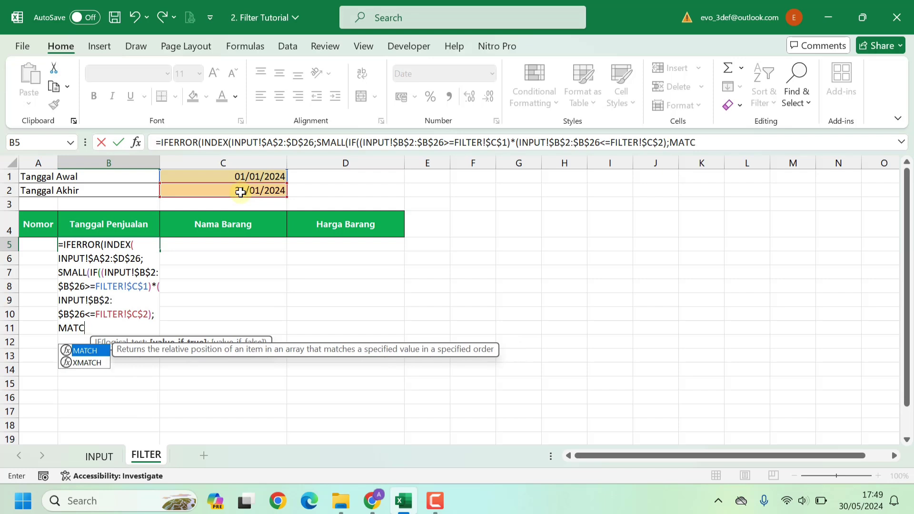
{"action": "type", "text": "H(R"}
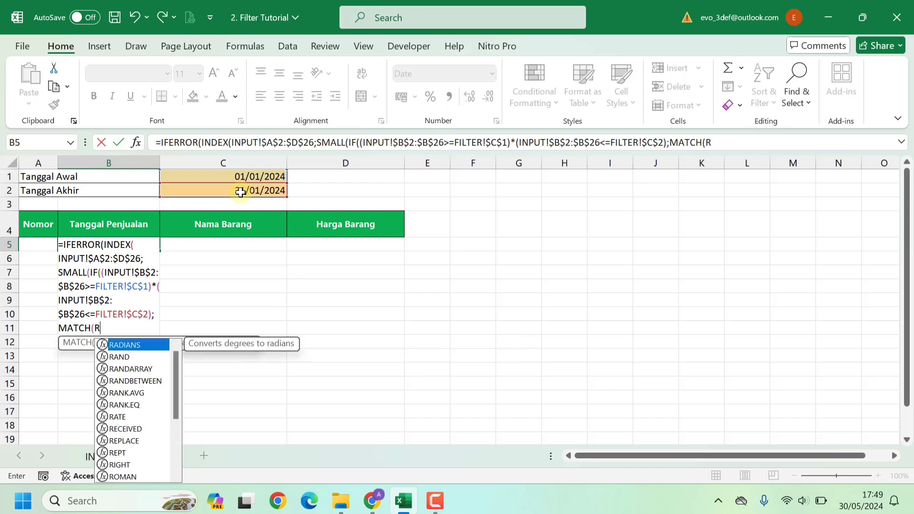
{"action": "type", "text": "OW"}
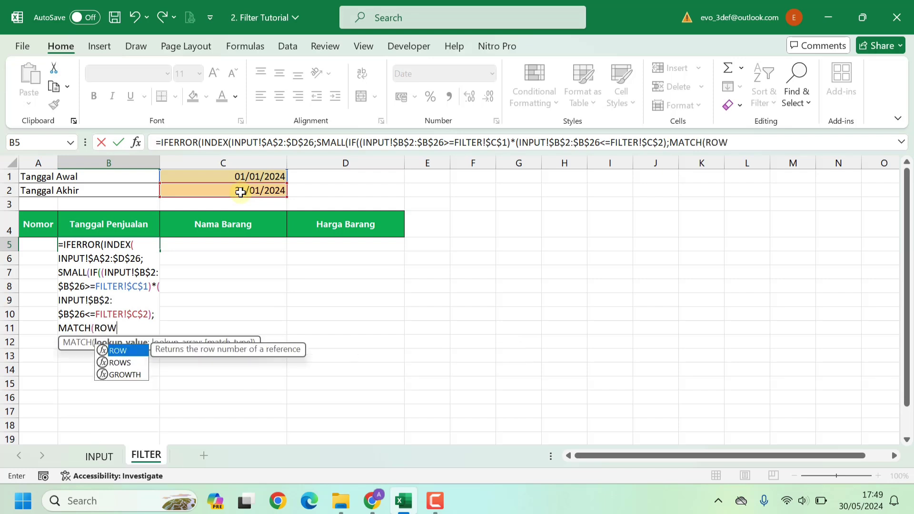
{"action": "type", "text": "("}
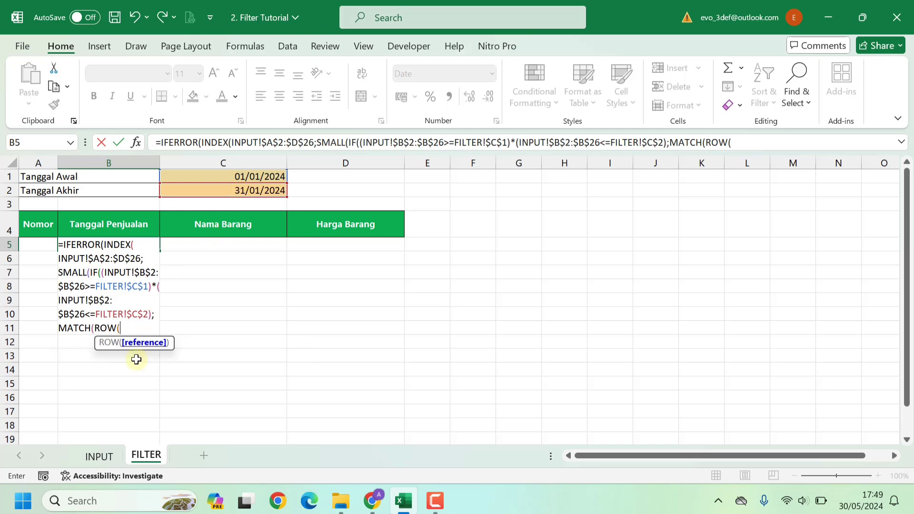
- Give the first ROW the absolute range INPUT!$B$2:$B$26, then add );ROW(
{"action": "left_click", "coordinate": [98, 456]}
{"action": "scroll", "coordinate": [91, 252], "scroll_direction": "up", "scroll_amount": 3}
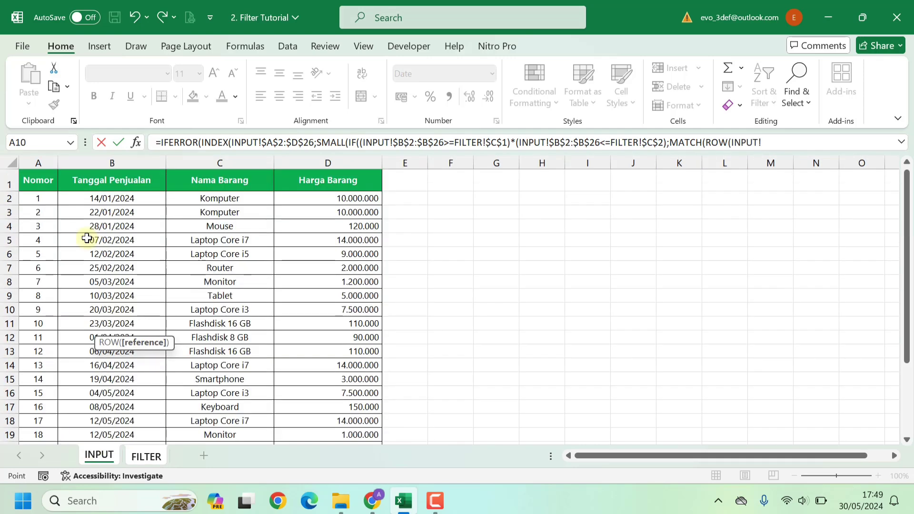
{"action": "left_click", "coordinate": [116, 199]}
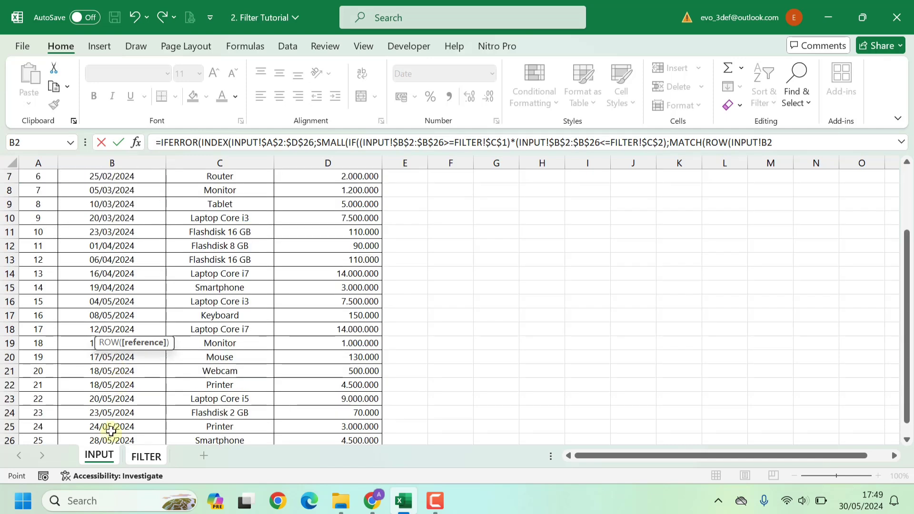
{"action": "mouse_move", "coordinate": [120, 380]}
{"action": "left_mouse_down"}
{"action": "mouse_move", "coordinate": [138, 359]}
{"action": "mouse_move", "coordinate": [137, 370]}
{"action": "left_mouse_up"}
{"action": "key", "text": "F4"}
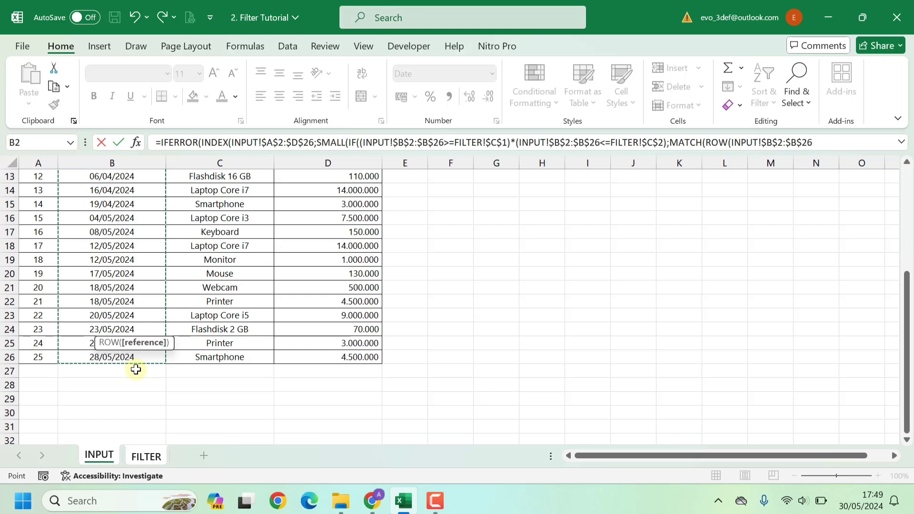
{"action": "type", "text": ")"}
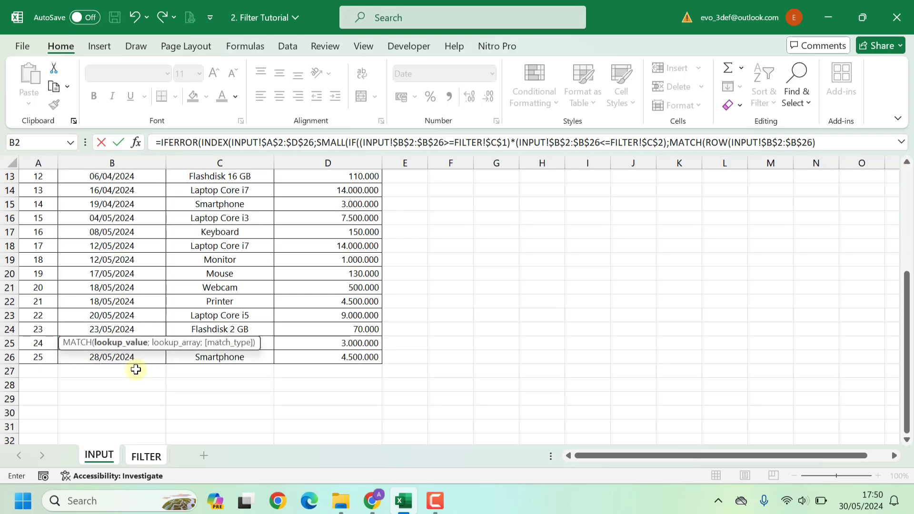
{"action": "type", "text": ";"}
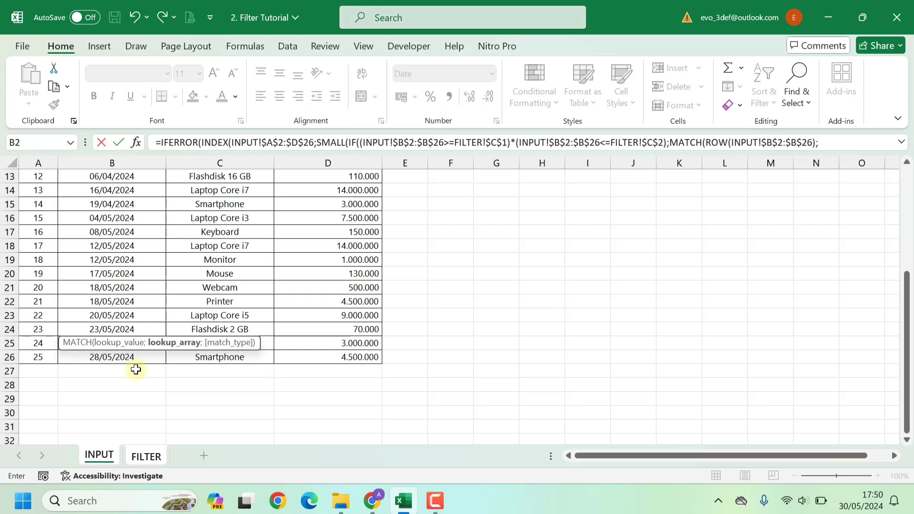
{"action": "type", "text": "RO"}
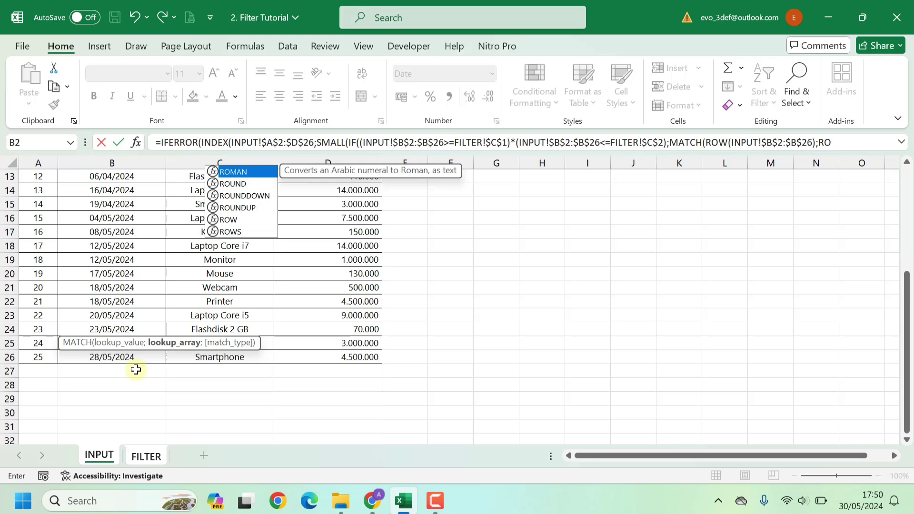
{"action": "type", "text": "W"}
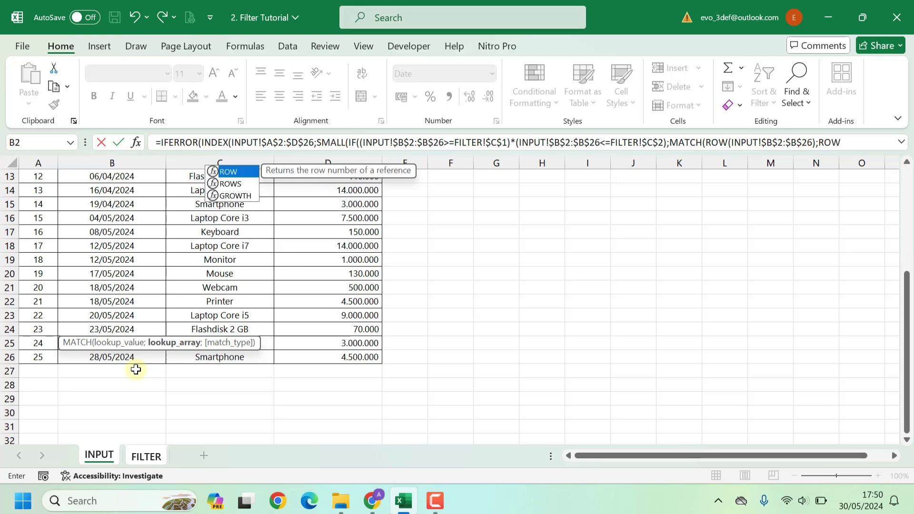
{"action": "type", "text": "("}
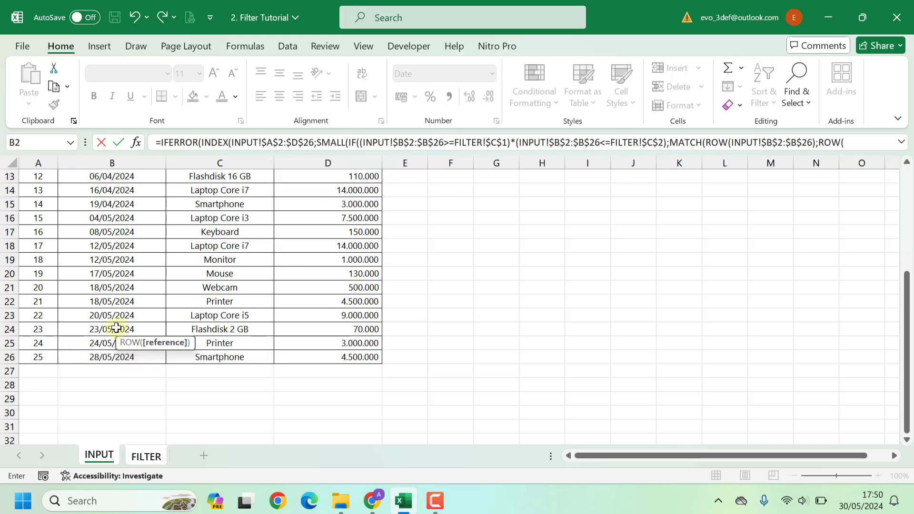
- Give the second ROW the same INPUT!$B$2:$B$26 range and close with )));ROW(
{"action": "scroll", "coordinate": [119, 323], "scroll_direction": "up", "scroll_amount": 1}
{"action": "scroll", "coordinate": [108, 269], "scroll_direction": "up", "scroll_amount": 2}
{"action": "scroll", "coordinate": [114, 224], "scroll_direction": "up", "scroll_amount": 1}
{"action": "left_click_drag", "start_coordinate": [125, 199], "coordinate": [126, 397]}
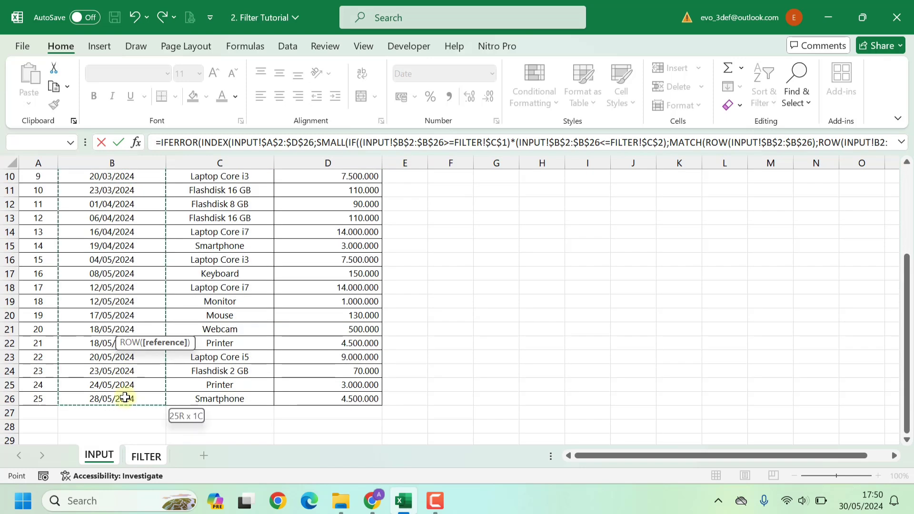
{"action": "left_click_drag", "start_coordinate": [126, 397], "coordinate": [125, 398]}
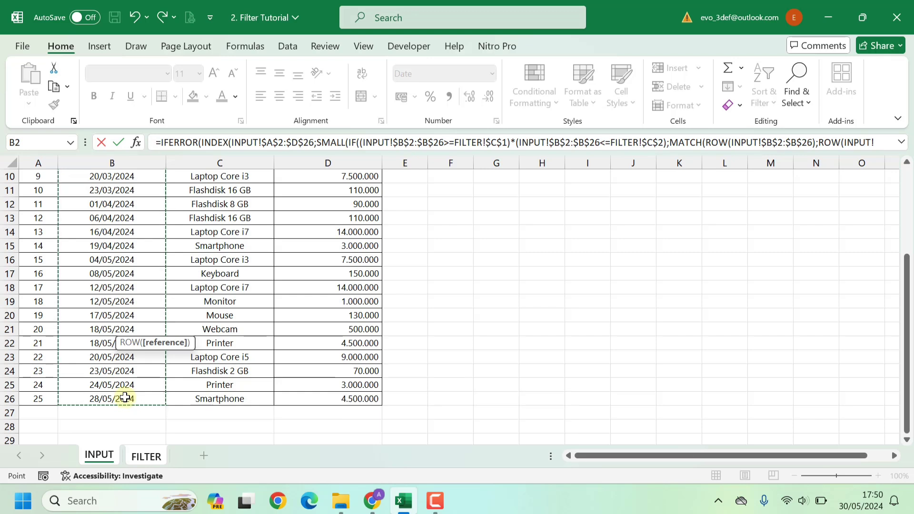
{"action": "type", "text": ")"}
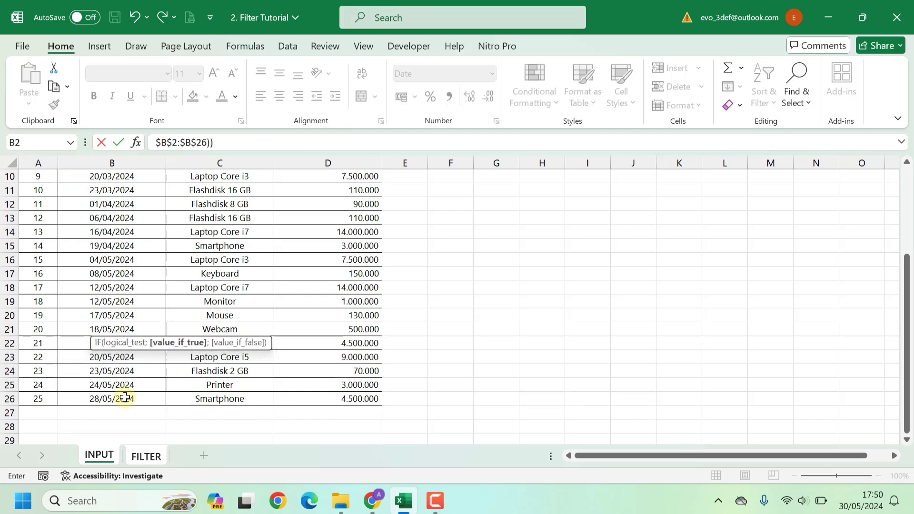
{"action": "type", "text": "))"}
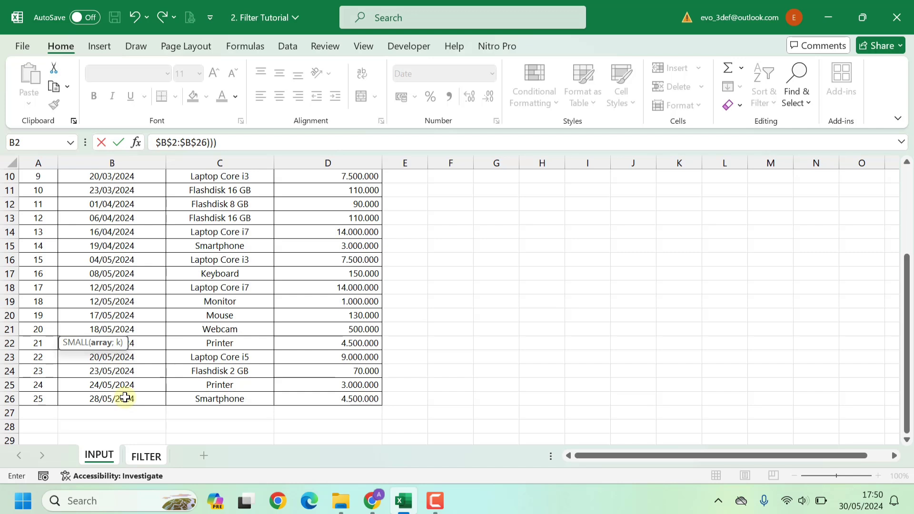
{"action": "type", "text": ";ROW"}
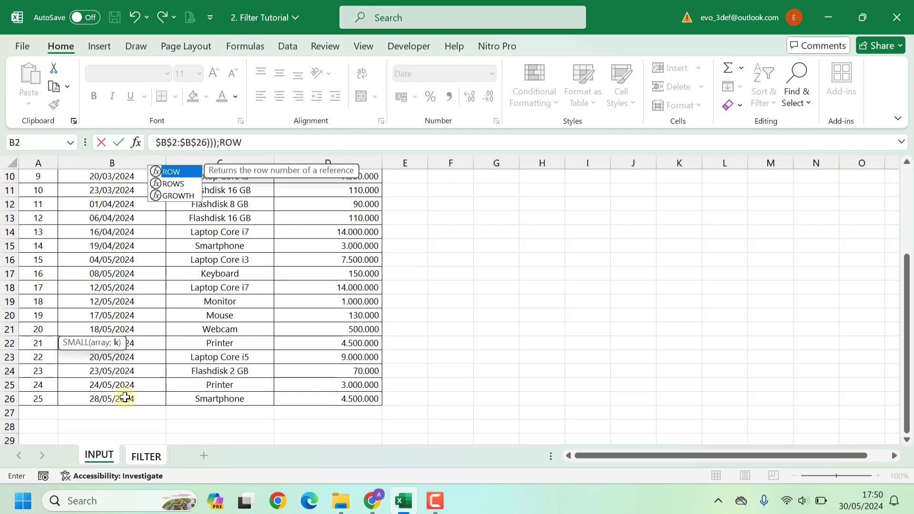
{"action": "type", "text": "("}
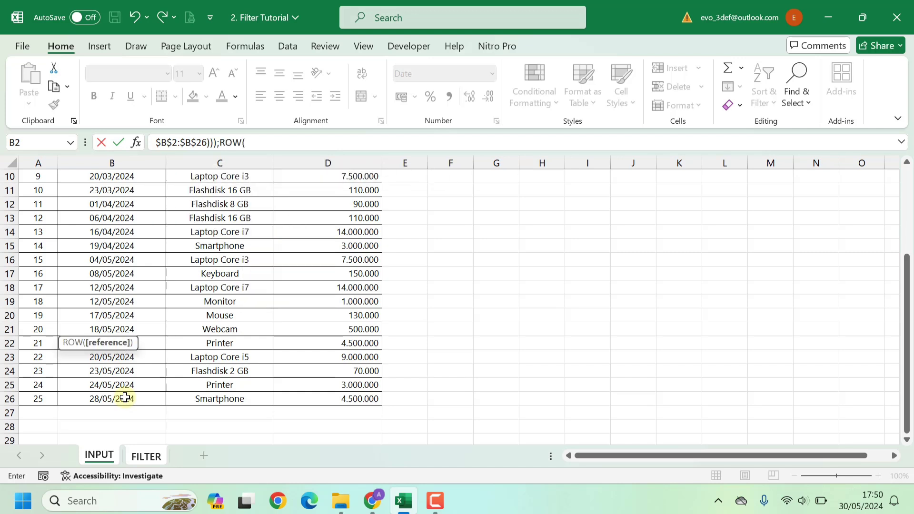
- Finish B5 with ROW(FILTER!A1), COLUMN(FILTER!B1) and an empty-text fallback, and enter it, returning 14/01/2024
{"action": "left_click", "coordinate": [148, 457]}
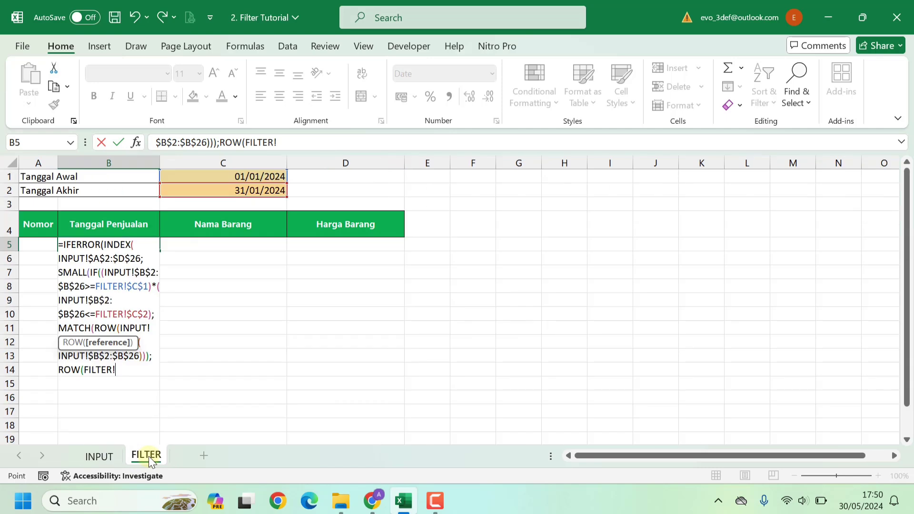
{"action": "left_click", "coordinate": [30, 177]}
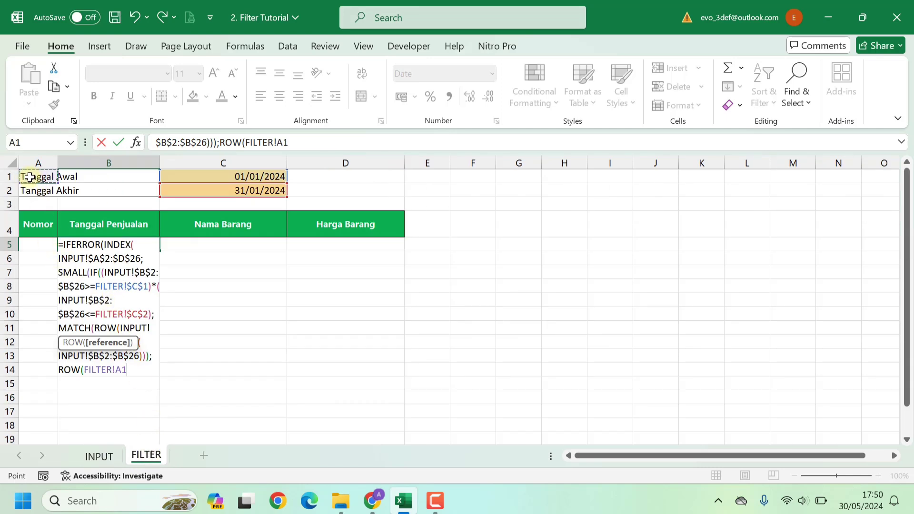
{"action": "type", "text": "))"}
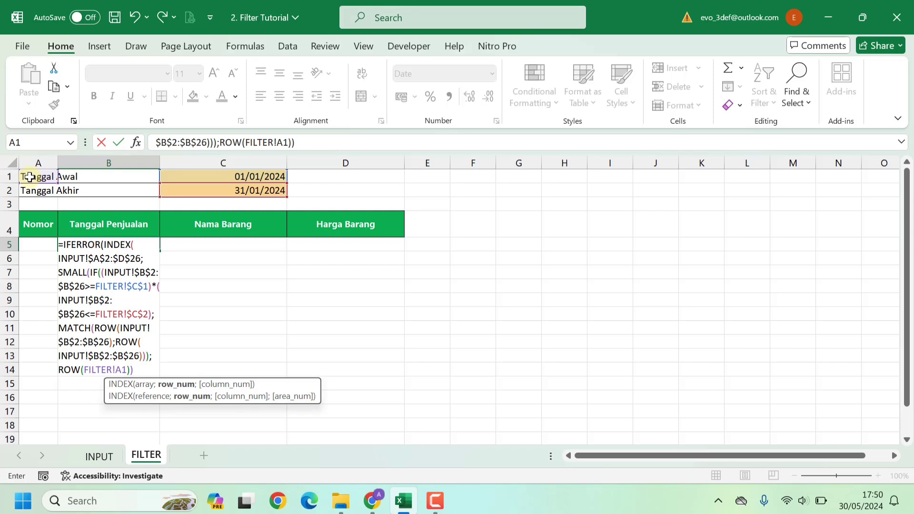
{"action": "type", "text": ";"}
{"action": "type", "text": "COLUM"}
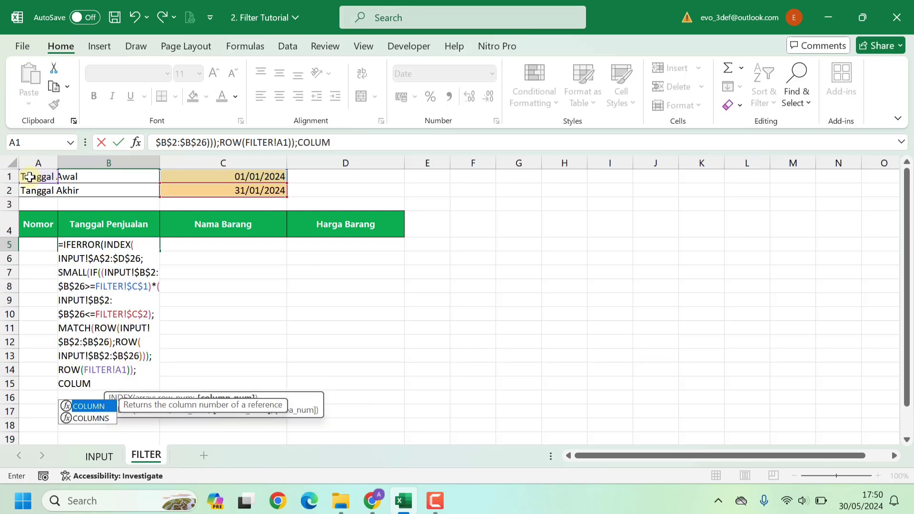
{"action": "type", "text": "N("}
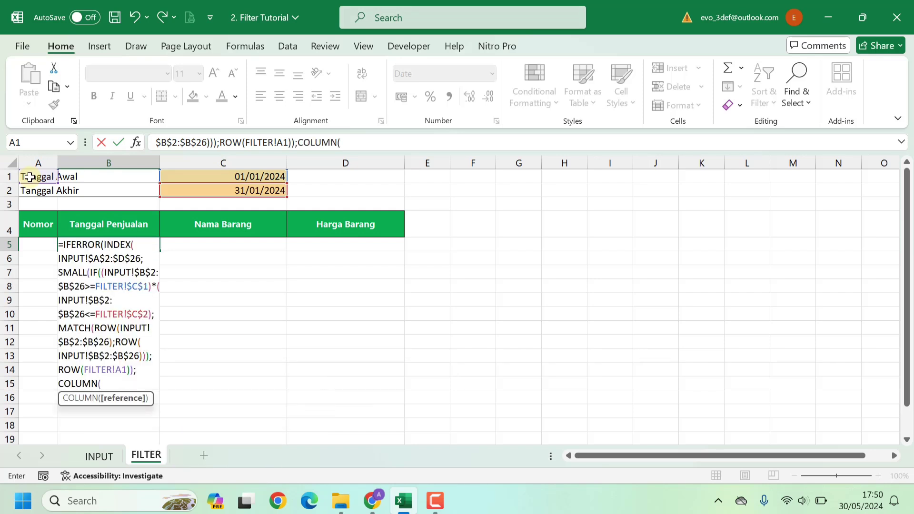
{"action": "left_click", "coordinate": [87, 179]}
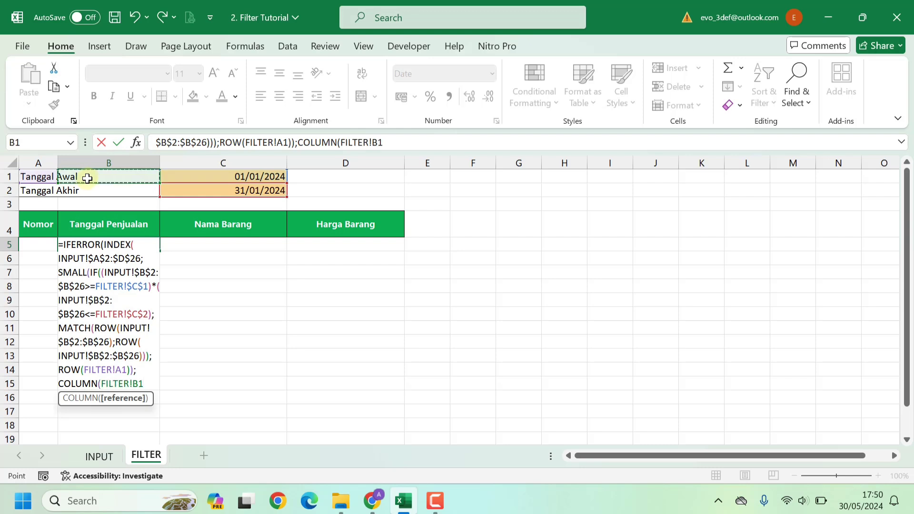
{"action": "type", "text": ")"}
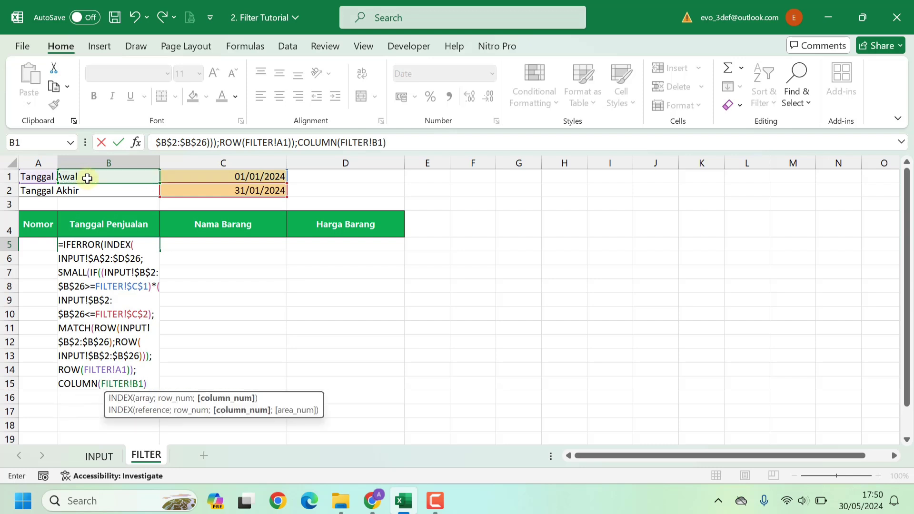
{"action": "type", "text": ");"}
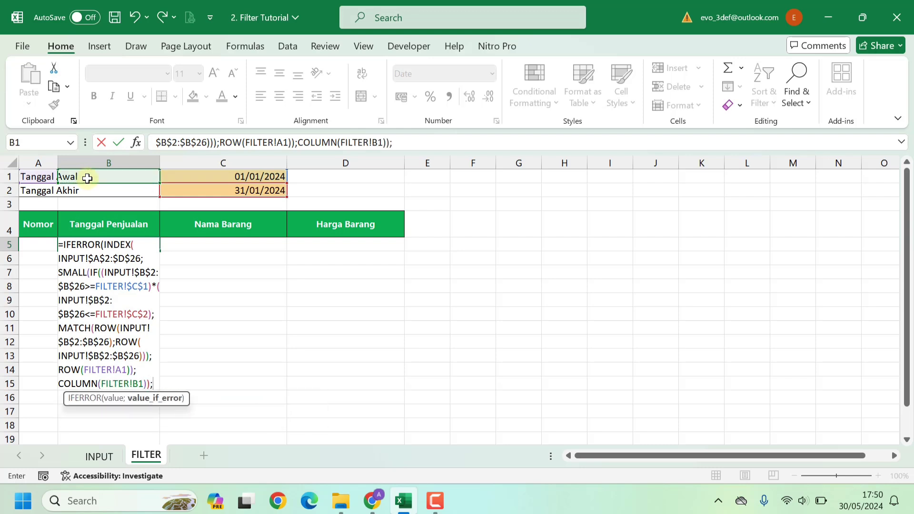
{"action": "type", "text": "\"\""}
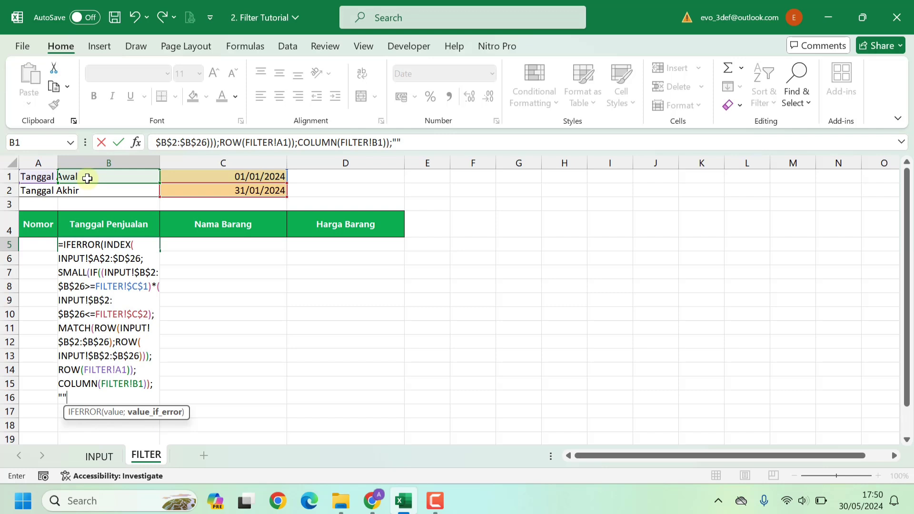
{"action": "type", "text": ")"}
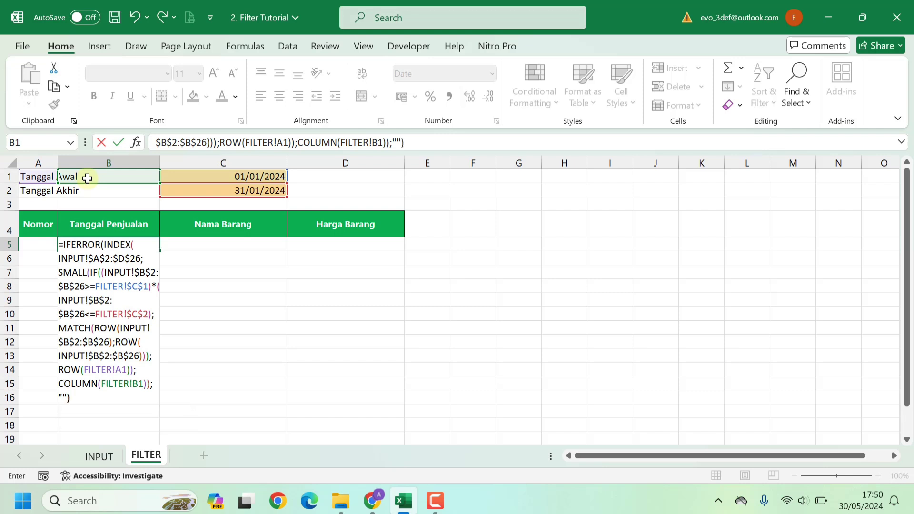
{"action": "left_click", "coordinate": [901, 143]}
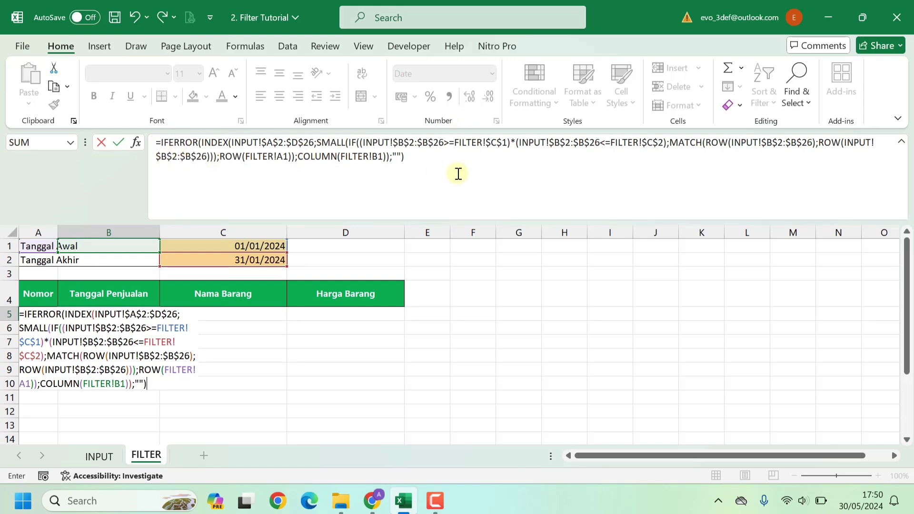
{"action": "left_click", "coordinate": [901, 142]}
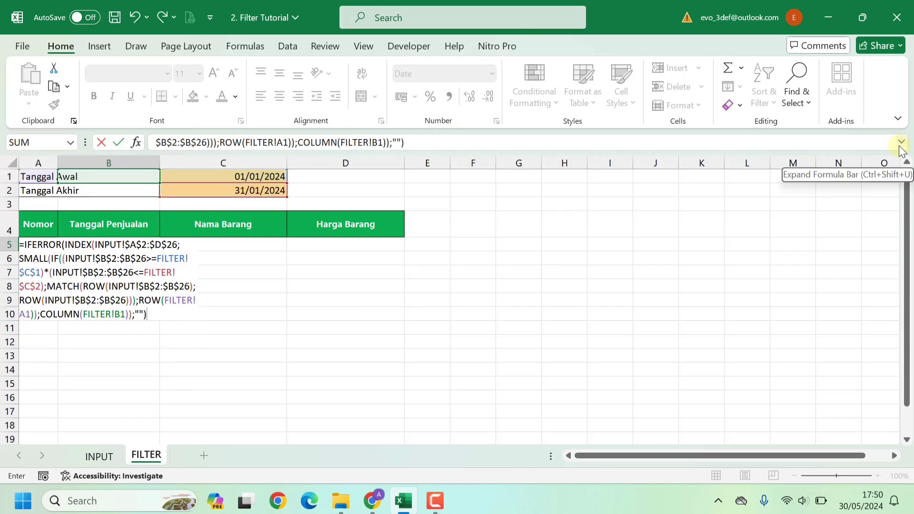
{"action": "key", "text": "Return"}
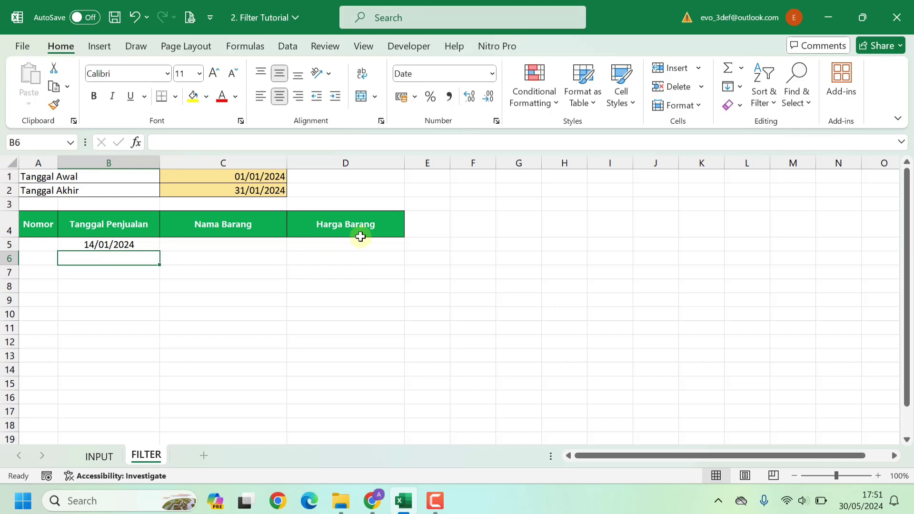
- Fill B5's formula across to D5 and format the price as 10.000.000 with no decimals
{"action": "left_click", "coordinate": [124, 245]}
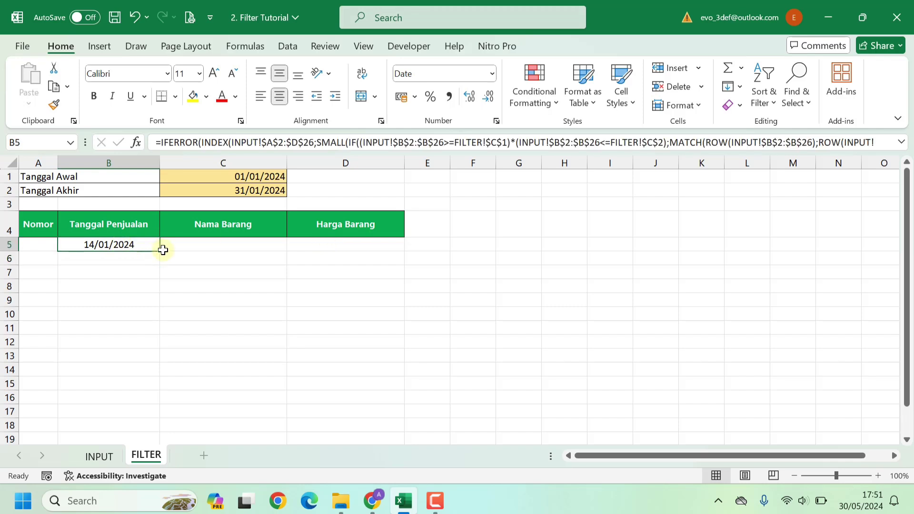
{"action": "left_click_drag", "start_coordinate": [162, 251], "coordinate": [376, 244]}
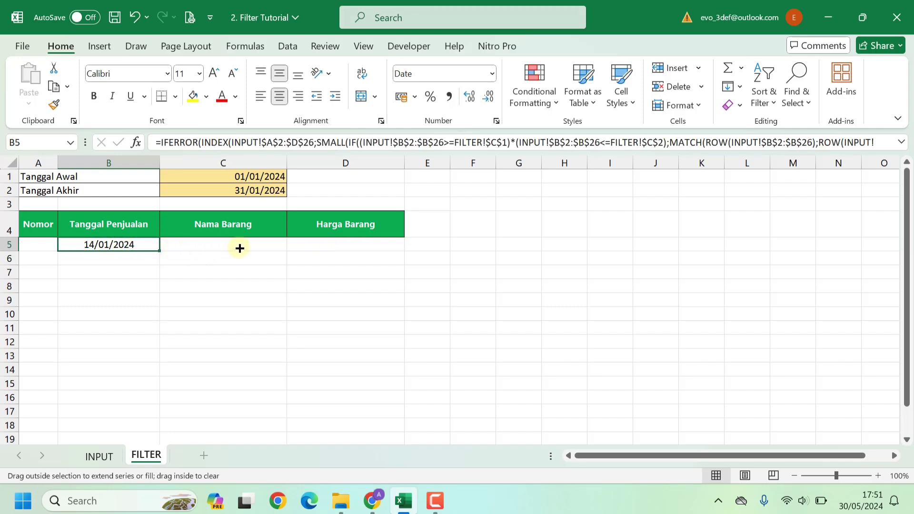
{"action": "left_click", "coordinate": [363, 246]}
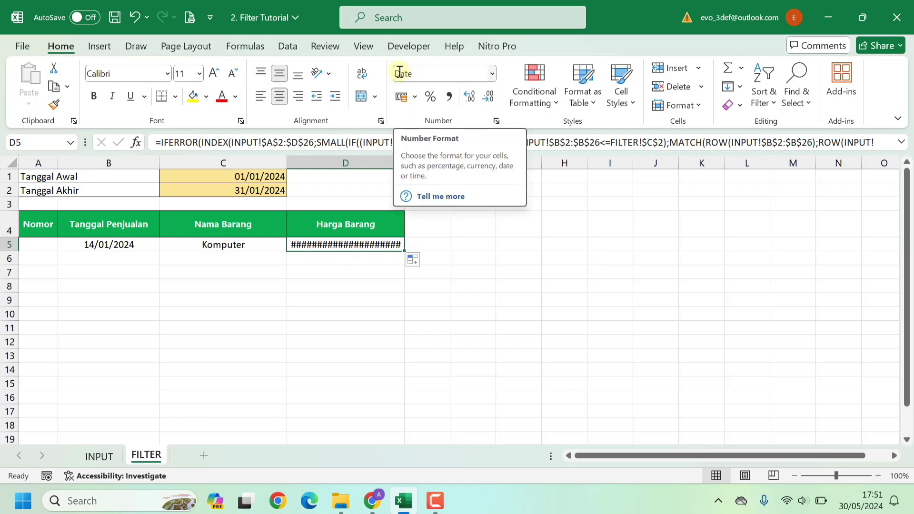
{"action": "left_click", "coordinate": [448, 99]}
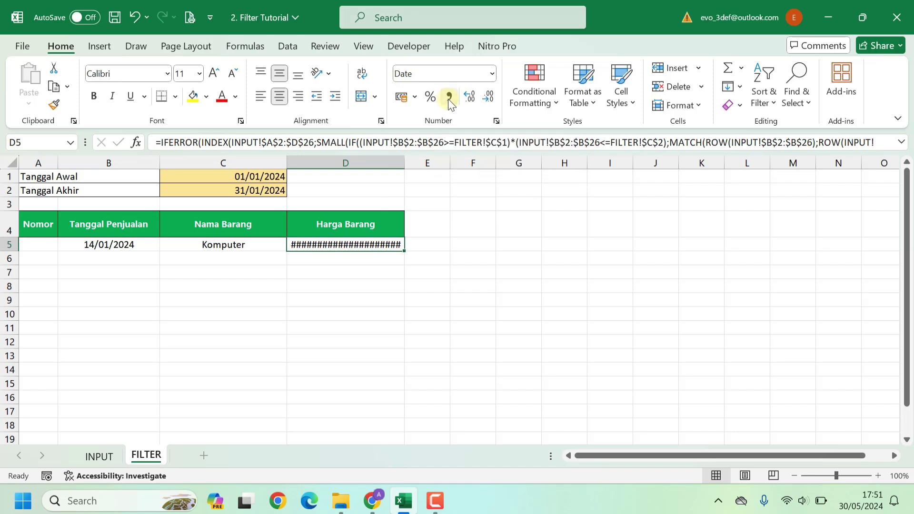
{"action": "left_click", "coordinate": [490, 99]}
{"action": "left_click", "coordinate": [491, 99]}
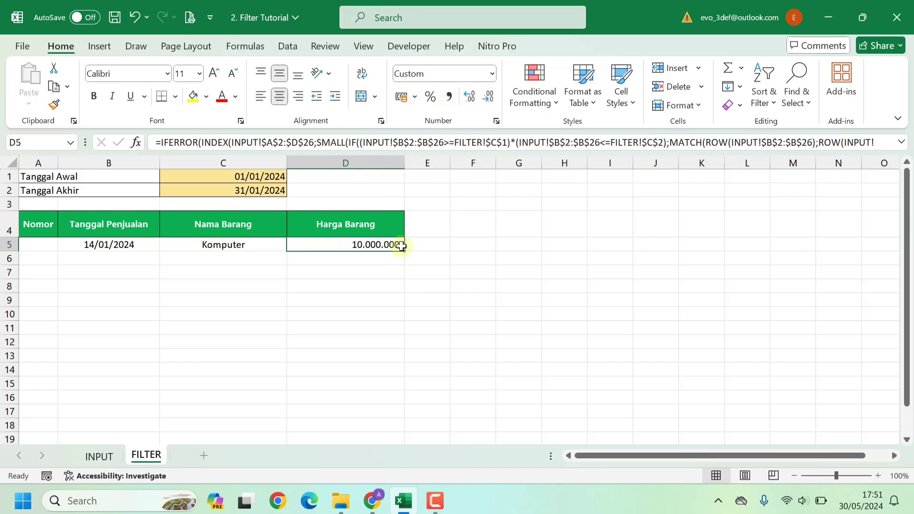
- Fill the B5:D5 filter formulas down to row 20 so three January sales appear
{"action": "left_click_drag", "start_coordinate": [112, 244], "coordinate": [343, 243]}
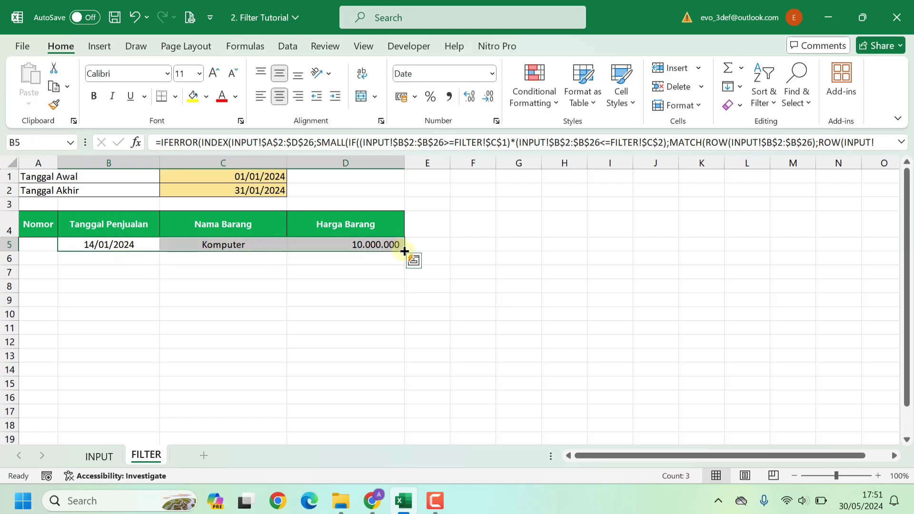
{"action": "left_click_drag", "start_coordinate": [404, 251], "coordinate": [397, 443]}
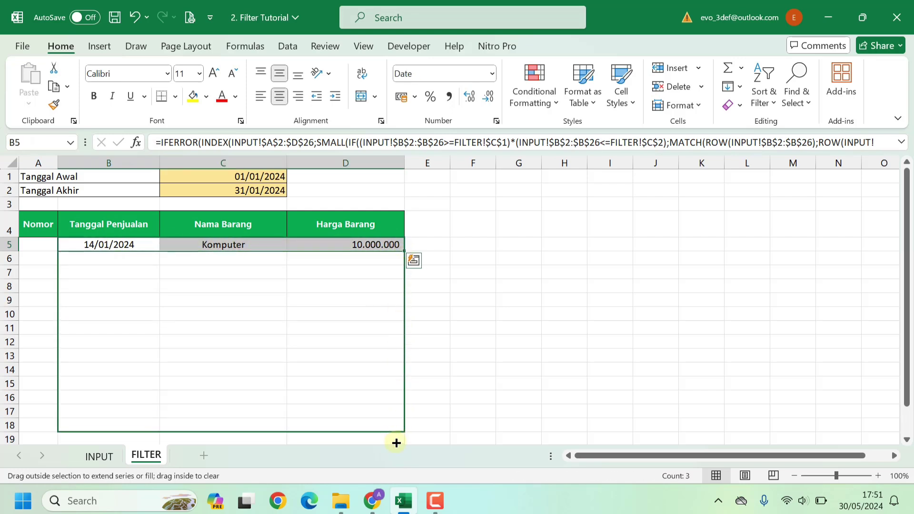
{"action": "left_click_drag", "start_coordinate": [396, 443], "coordinate": [403, 416]}
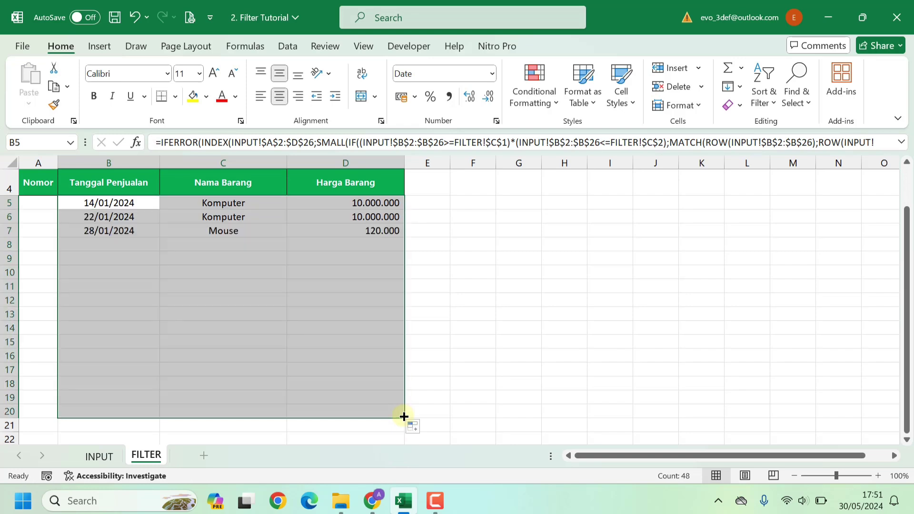
{"action": "scroll", "coordinate": [240, 350], "scroll_direction": "down", "scroll_amount": 3}
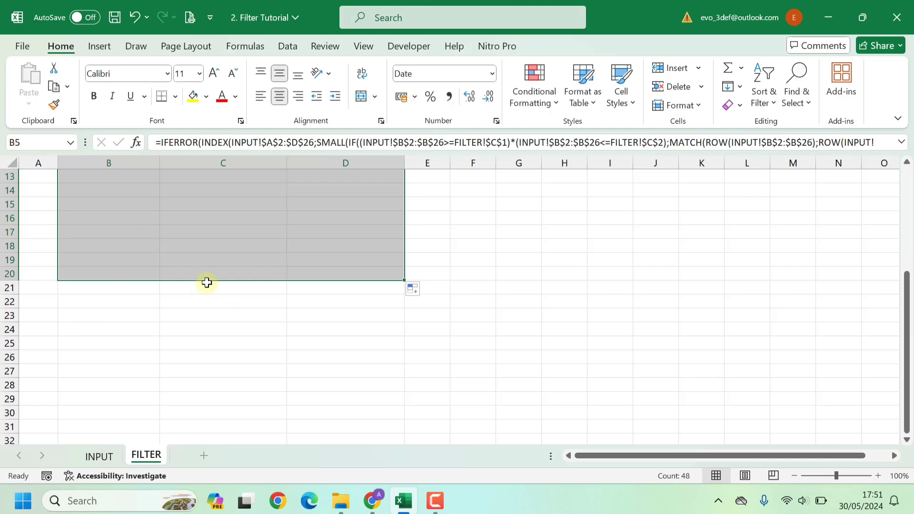
{"action": "scroll", "coordinate": [244, 265], "scroll_direction": "up", "scroll_amount": 4}
{"action": "scroll", "coordinate": [245, 266], "scroll_direction": "down", "scroll_amount": 1}
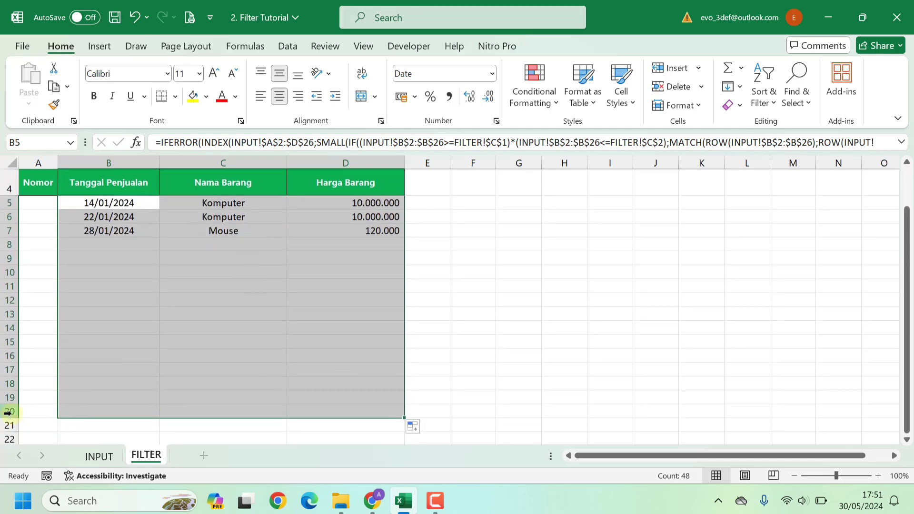
{"action": "scroll", "coordinate": [134, 259], "scroll_direction": "up", "scroll_amount": 1}
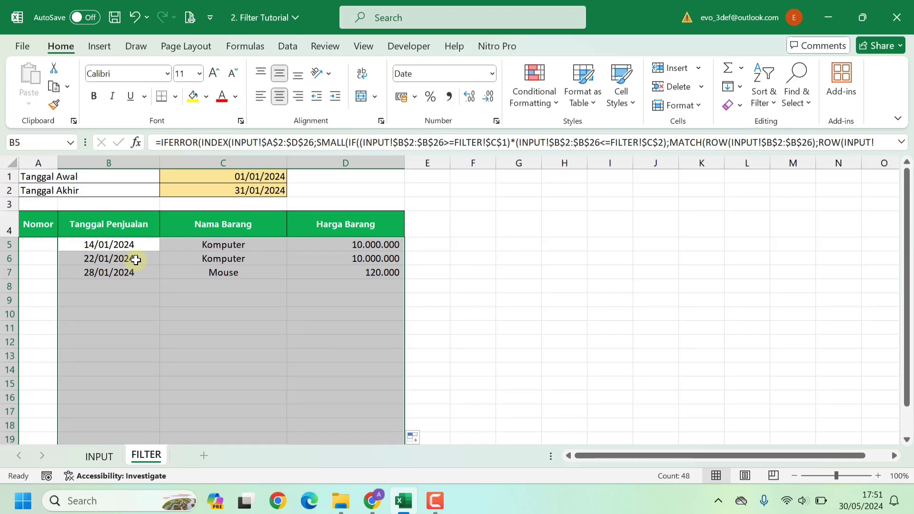
{"action": "left_click", "coordinate": [37, 250]}
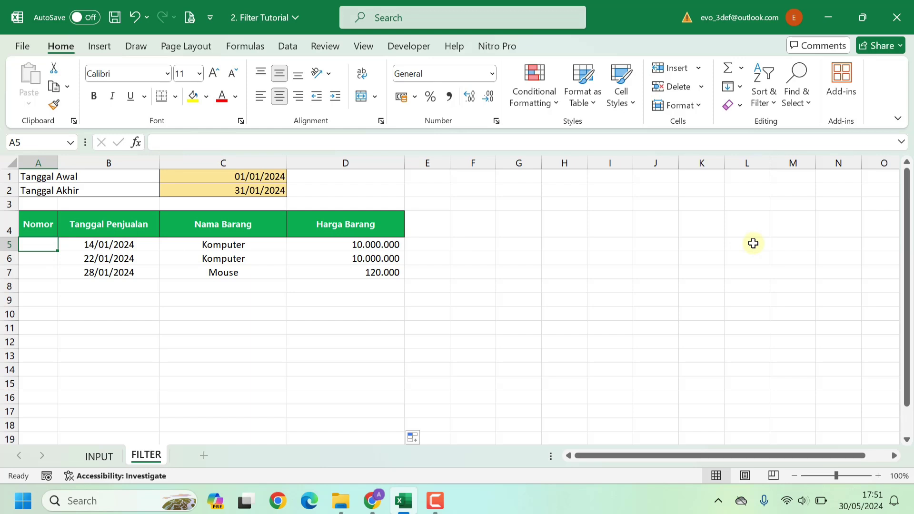
- Enter =IF(B5<>"";COUNTA($B$5:B5);"") in A5 so the first sale is numbered 1
{"action": "type", "text": "=I"}
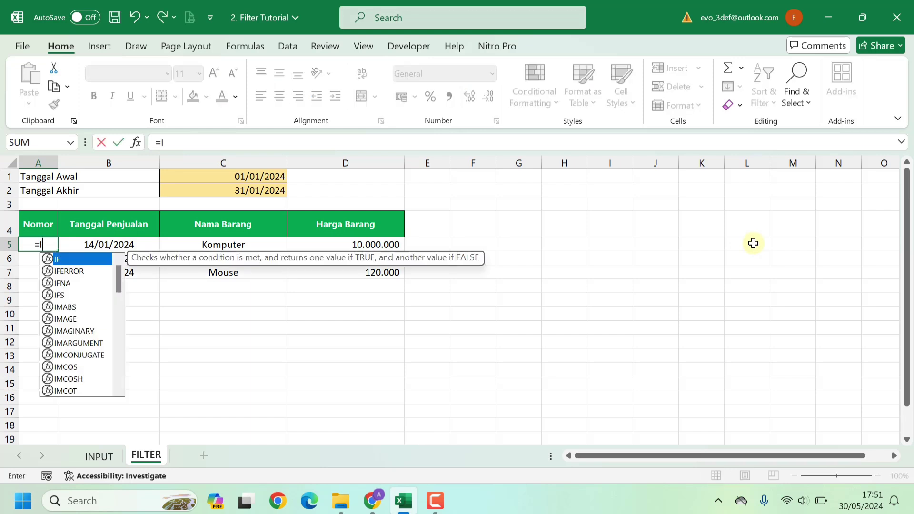
{"action": "type", "text": "F("}
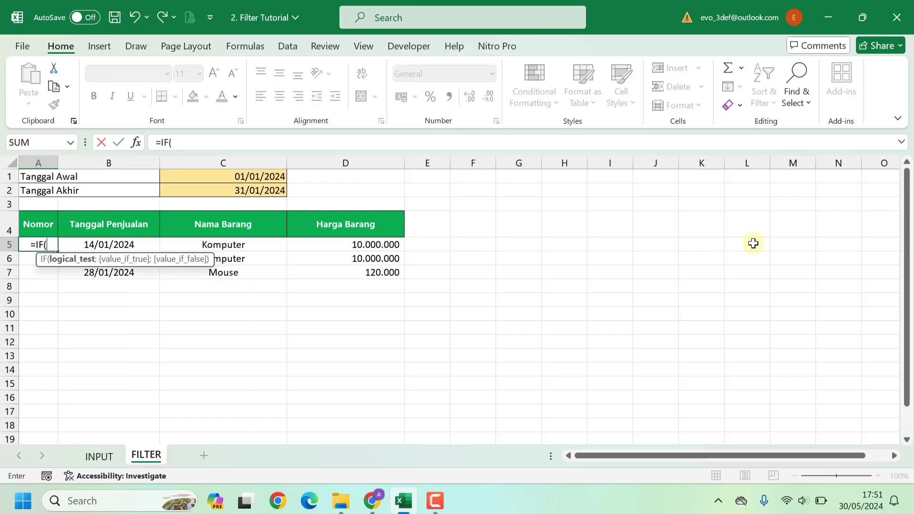
{"action": "left_click", "coordinate": [137, 245]}
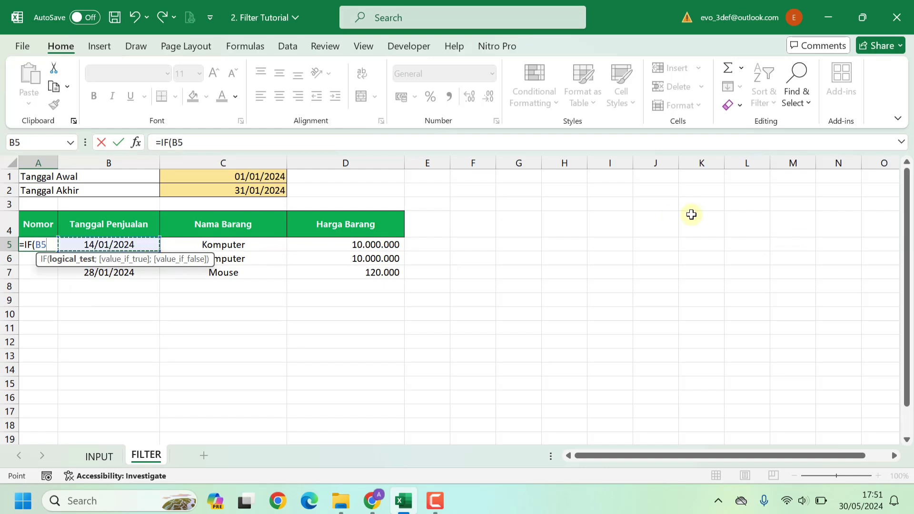
{"action": "type", "text": "<>"}
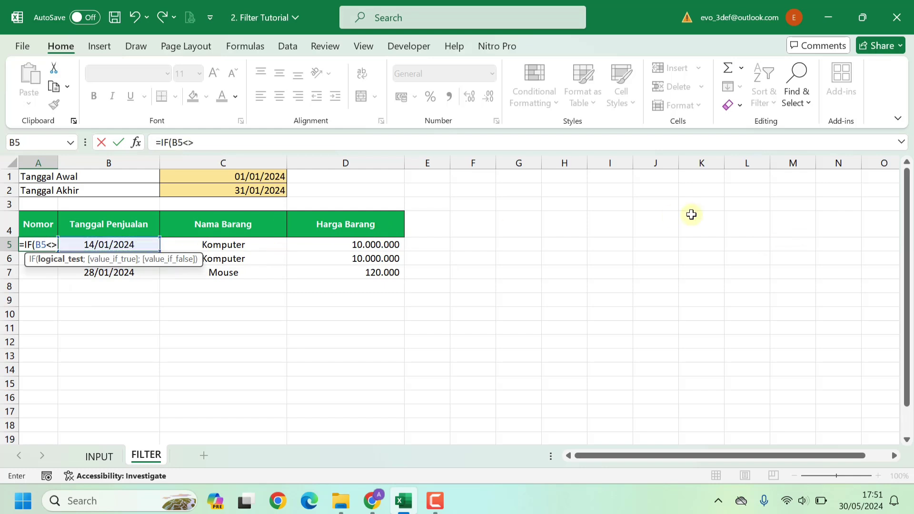
{"action": "type", "text": "\"\""}
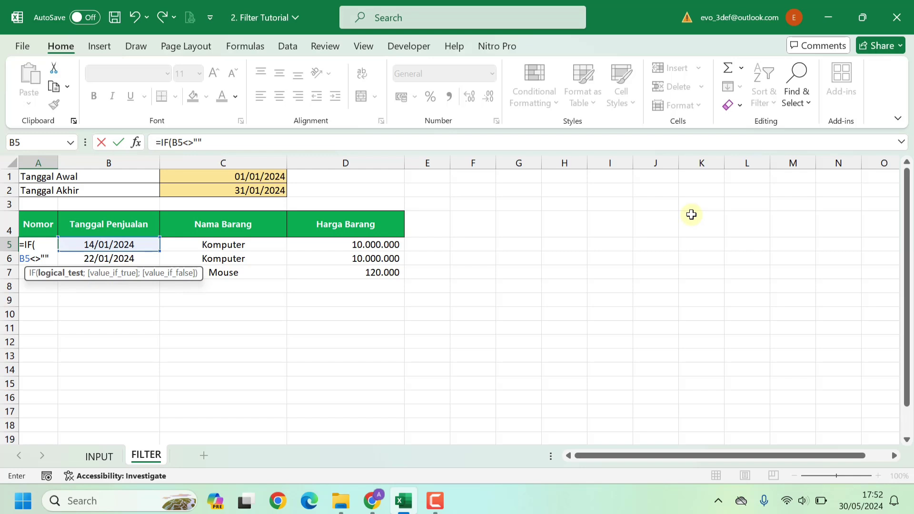
{"action": "type", "text": ";"}
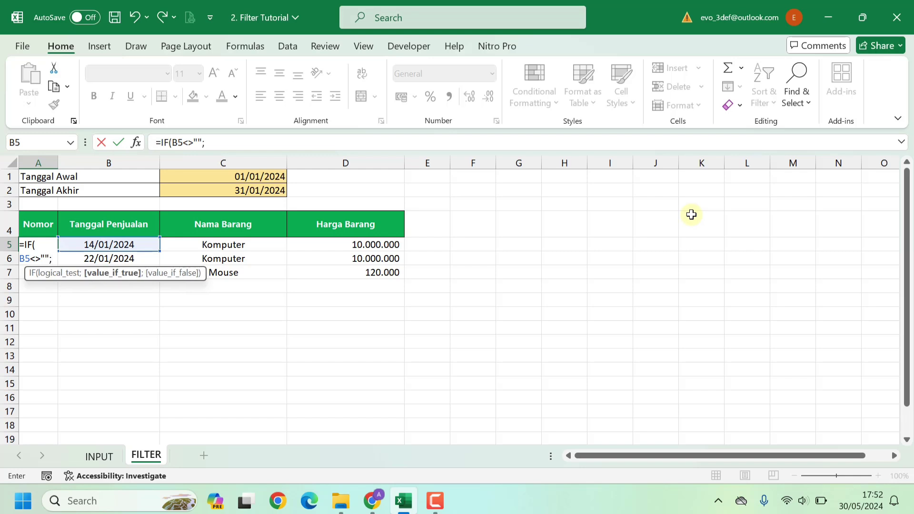
{"action": "type", "text": "COUNTA"}
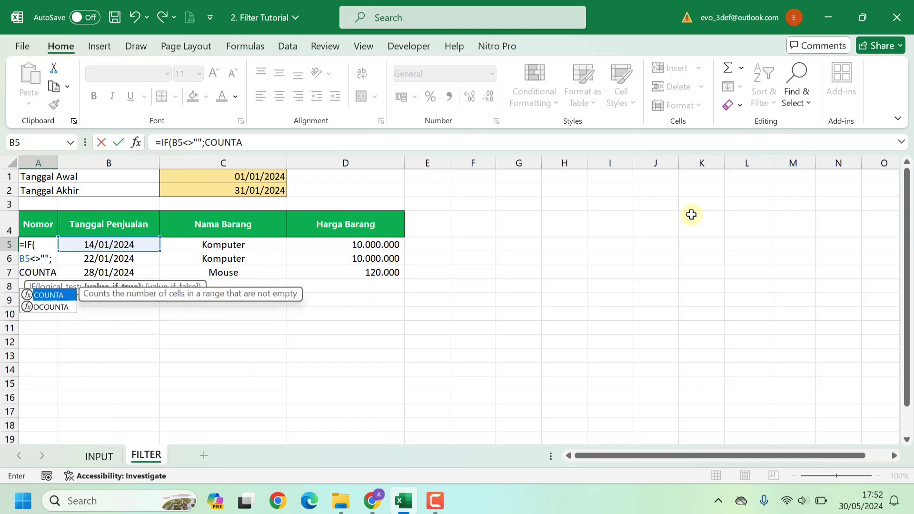
{"action": "type", "text": "("}
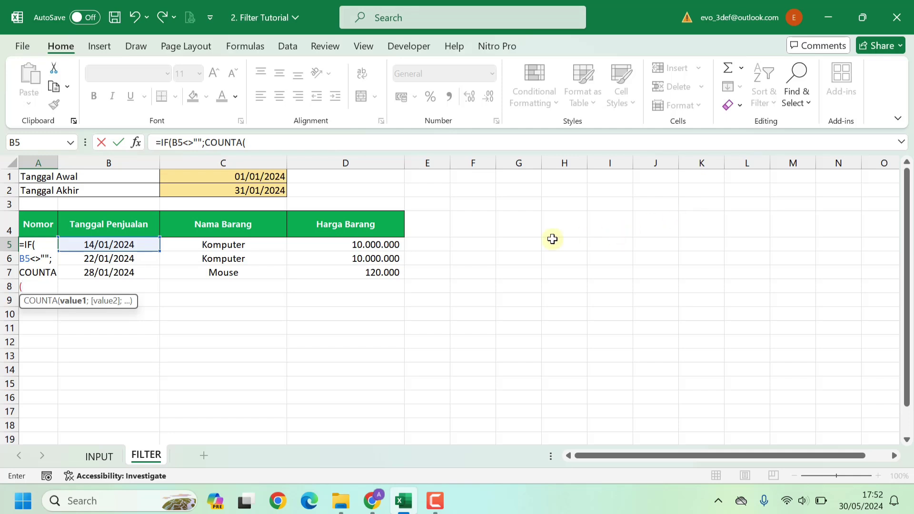
{"action": "left_click", "coordinate": [127, 246]}
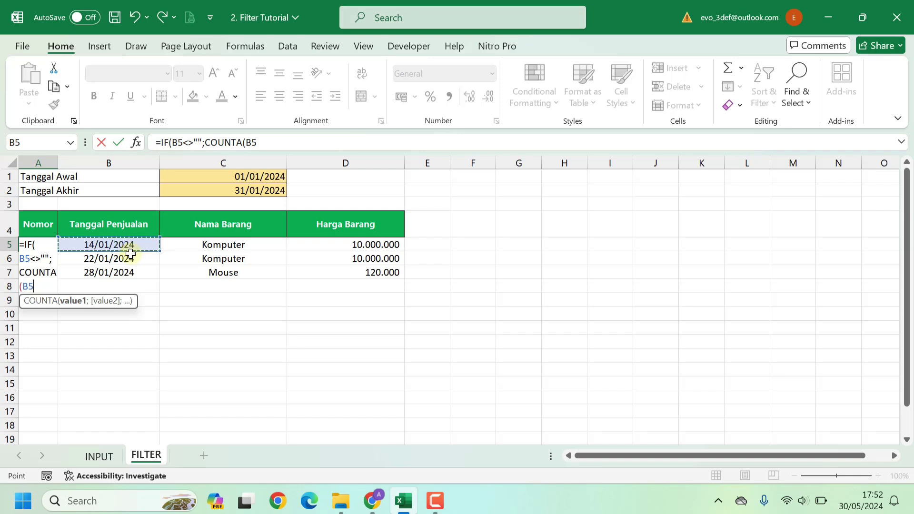
{"action": "key", "text": "F4"}
{"action": "left_click", "coordinate": [272, 143]}
{"action": "type", "text": ":"}
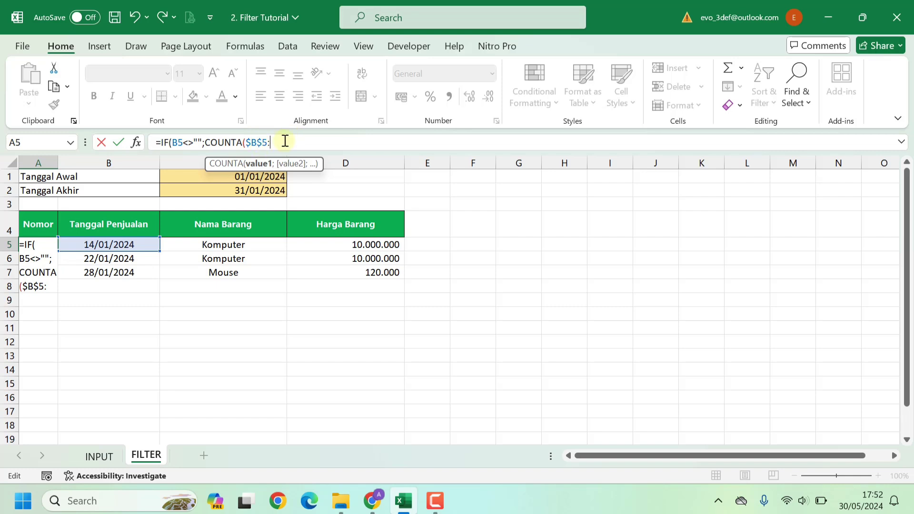
{"action": "type", "text": "B5"}
{"action": "type", "text": ");"}
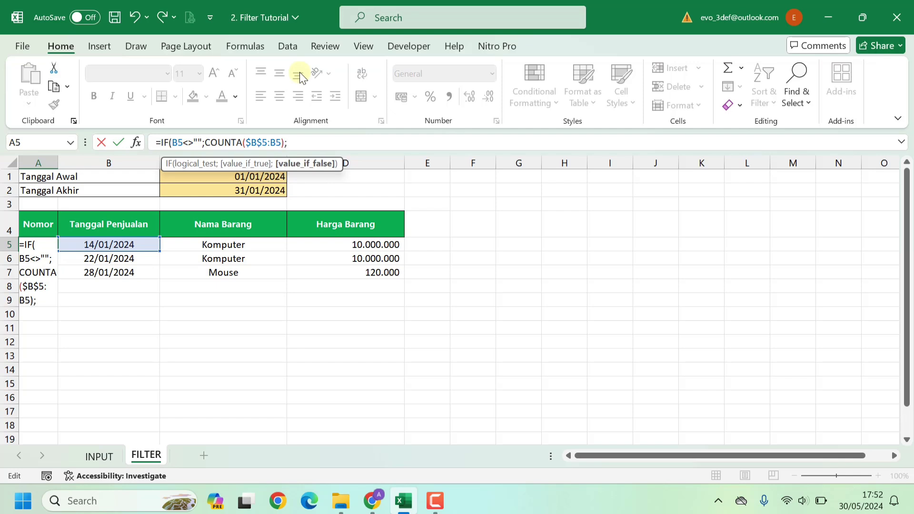
{"action": "type", "text": "\"\""}
{"action": "type", "text": ")"}
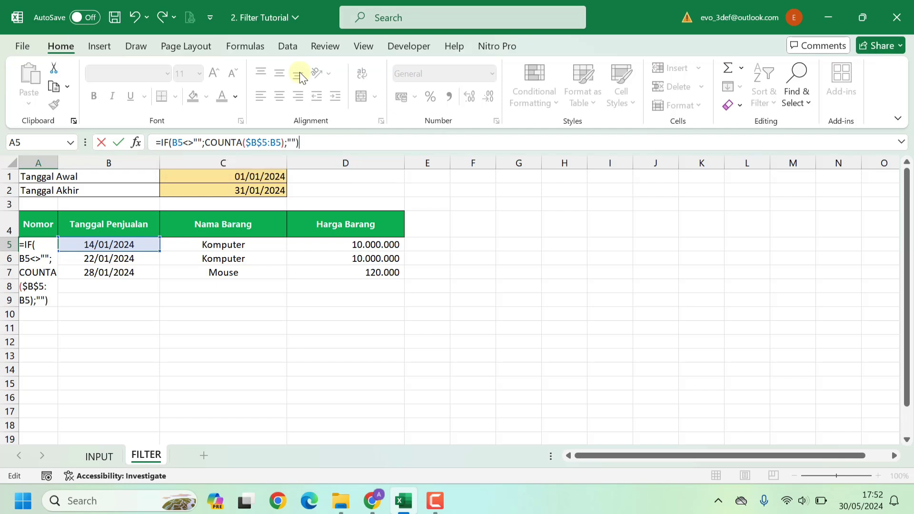
{"action": "key", "text": "Return"}
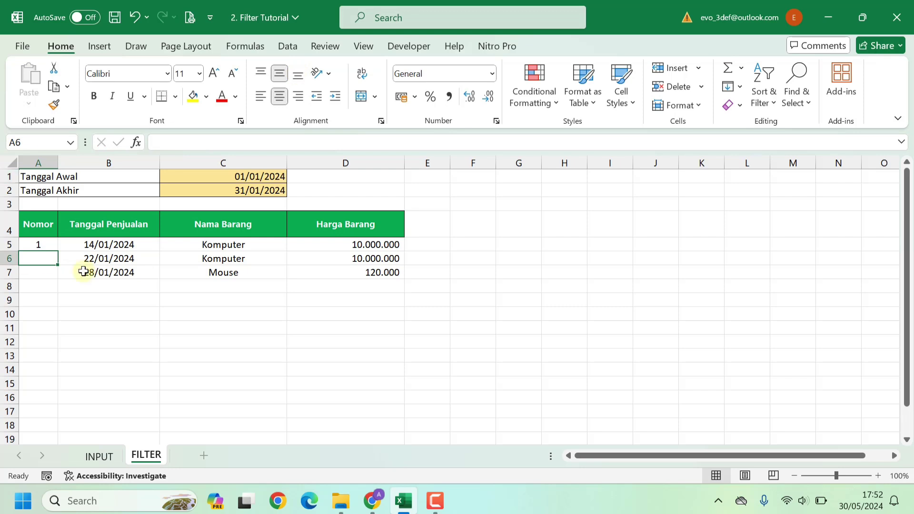
- Fill the A5 numbering formula down to A20 so the sales read 1, 2, 3, and verify the copies
{"action": "left_click", "coordinate": [41, 243]}
{"action": "left_click_drag", "start_coordinate": [57, 253], "coordinate": [43, 463]}
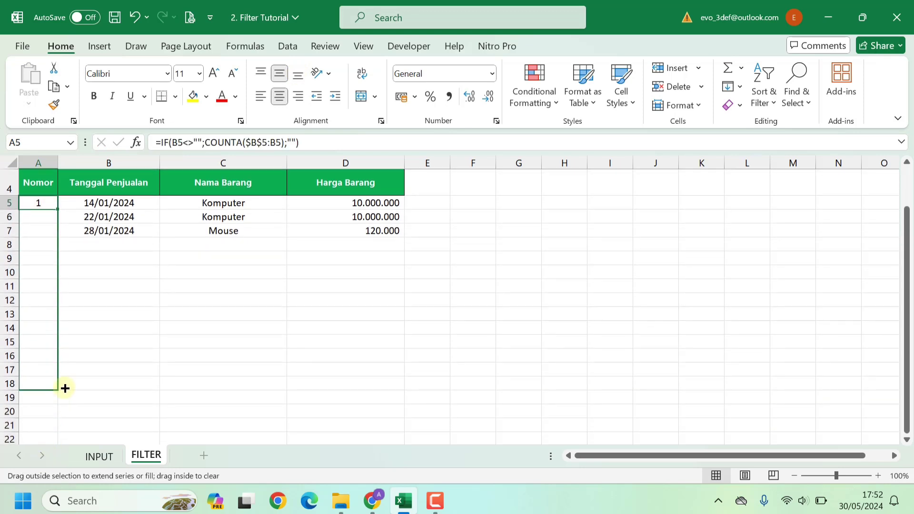
{"action": "left_click_drag", "start_coordinate": [43, 463], "coordinate": [64, 410]}
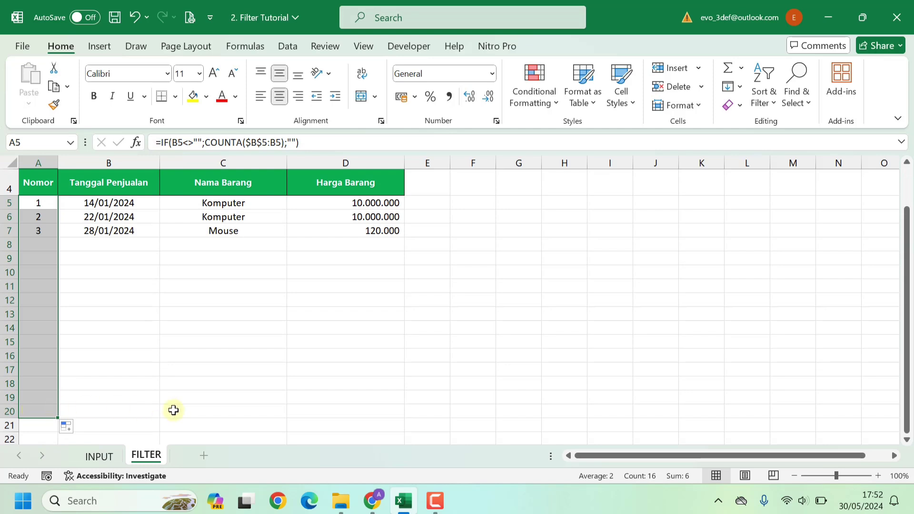
{"action": "left_click", "coordinate": [376, 408]}
{"action": "left_click", "coordinate": [112, 407]}
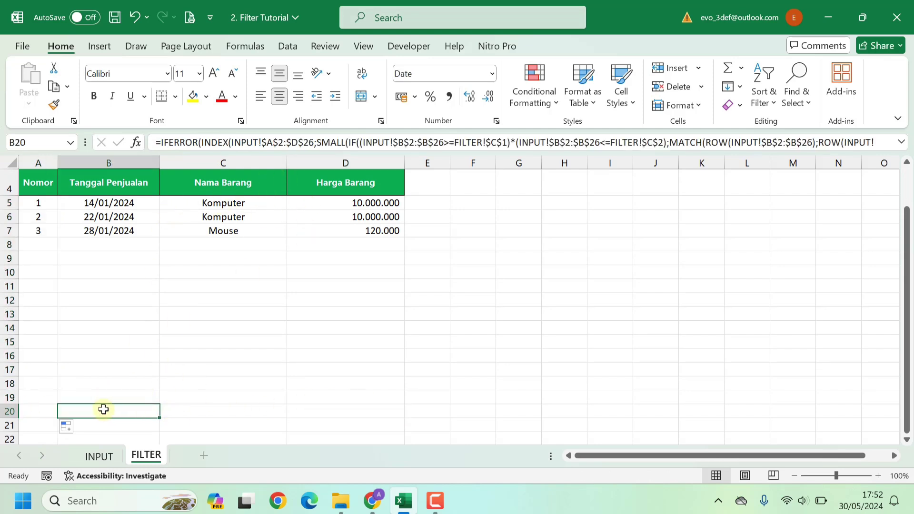
{"action": "left_click", "coordinate": [40, 243]}
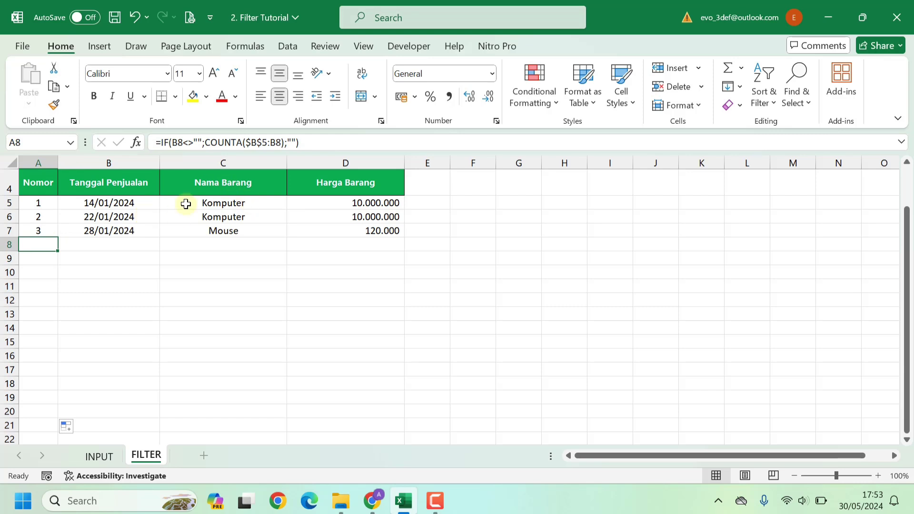
{"action": "scroll", "coordinate": [188, 240], "scroll_direction": "up", "scroll_amount": 1}
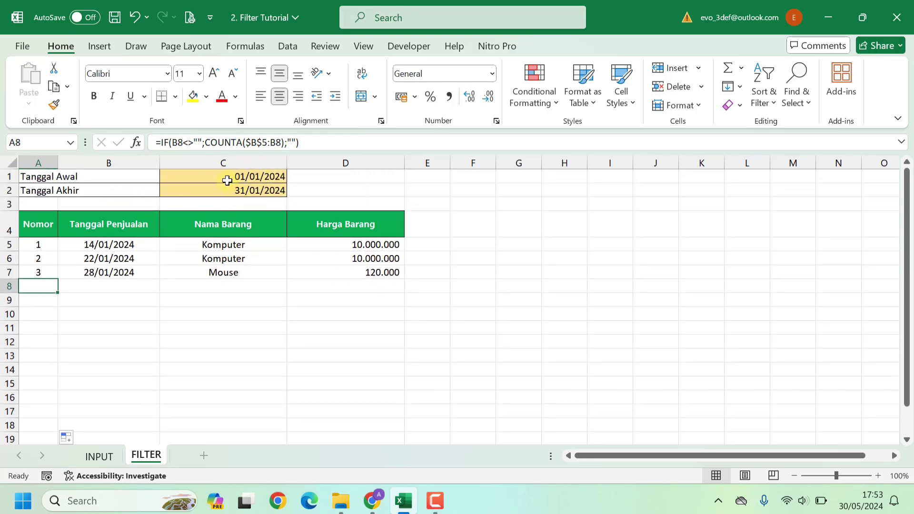
- Set the filter period in C1:C2 to 01/04/2024–30/04/2024 and select A5:D20
{"action": "left_click", "coordinate": [231, 180]}
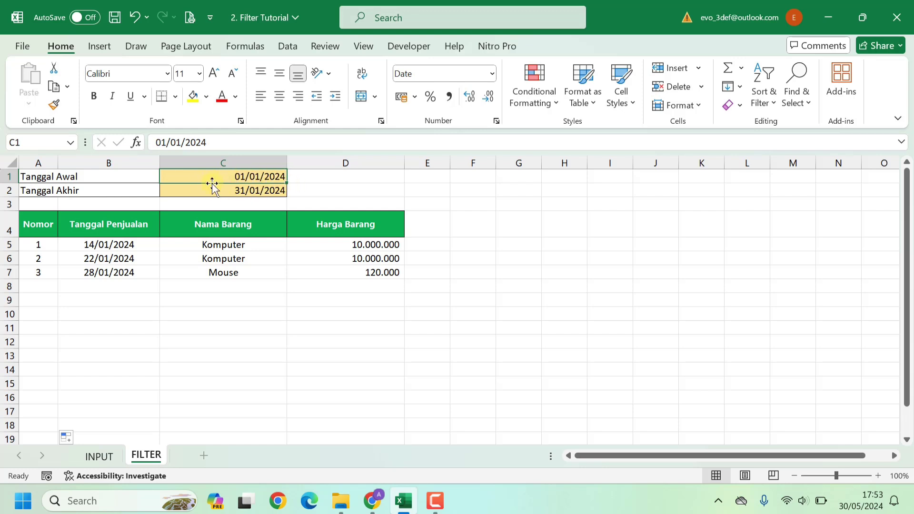
{"action": "type", "text": "1"}
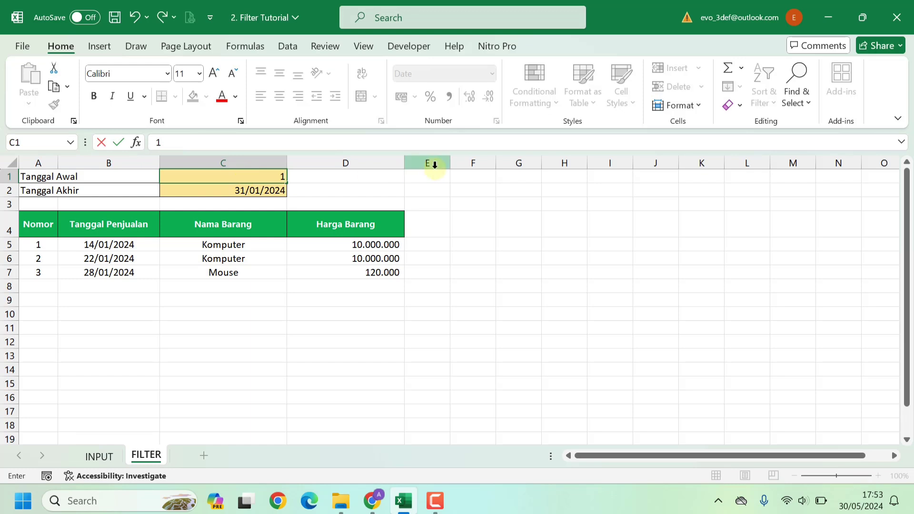
{"action": "type", "text": "01/04/2024"}
{"action": "key", "text": "Return"}
{"action": "type", "text": "30"}
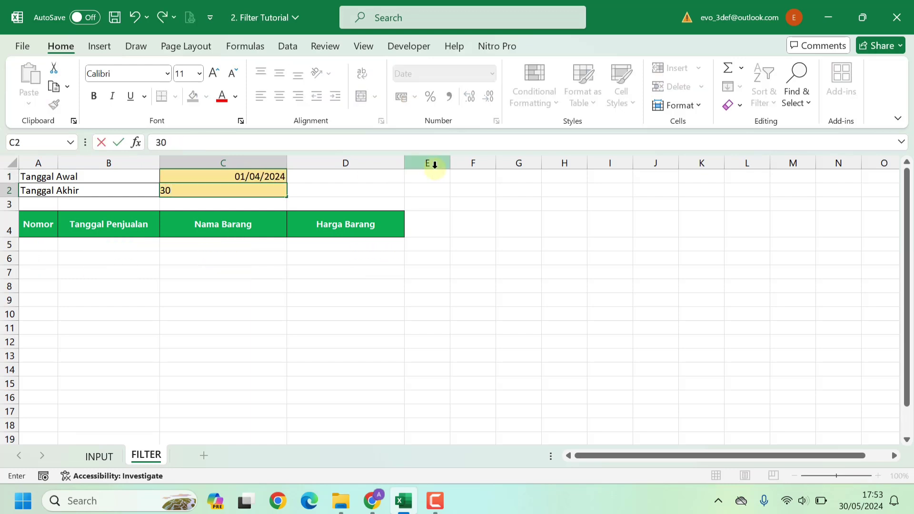
{"action": "type", "text": "/4/2024"}
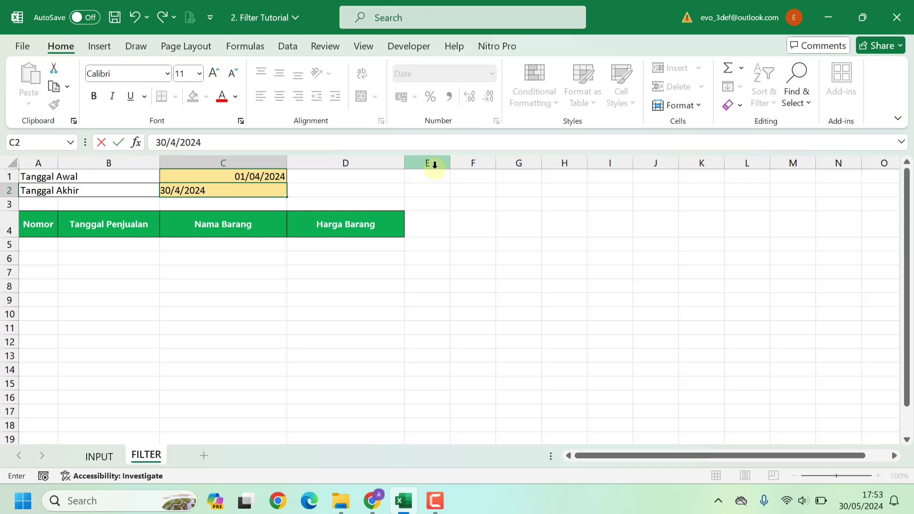
{"action": "key", "text": "Return"}
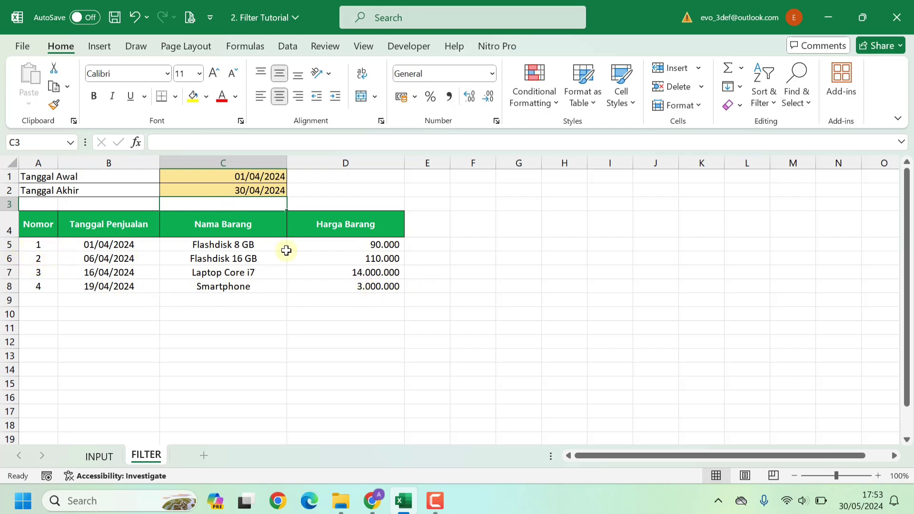
{"action": "left_click_drag", "start_coordinate": [38, 244], "coordinate": [357, 419]}
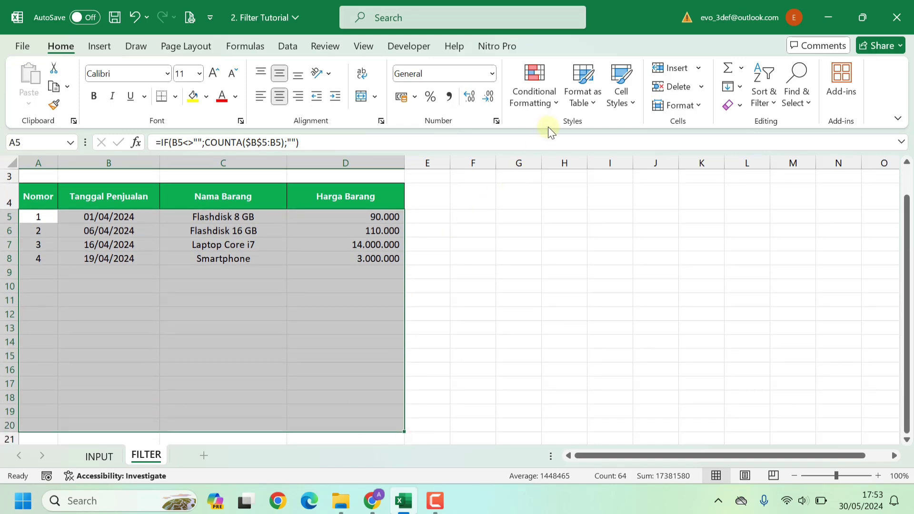
- Create a formula-based conditional formatting rule =$A5<>"" for A5:D20
{"action": "left_click", "coordinate": [550, 101]}
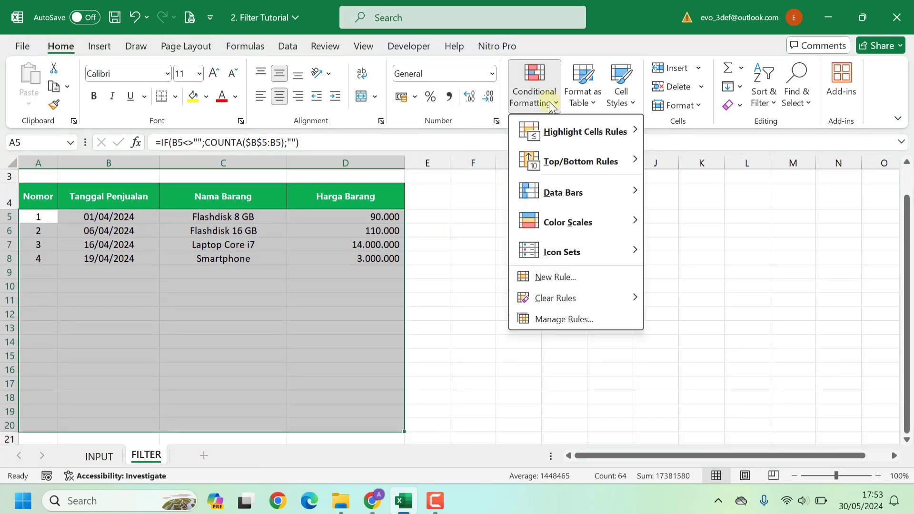
{"action": "left_click", "coordinate": [552, 277]}
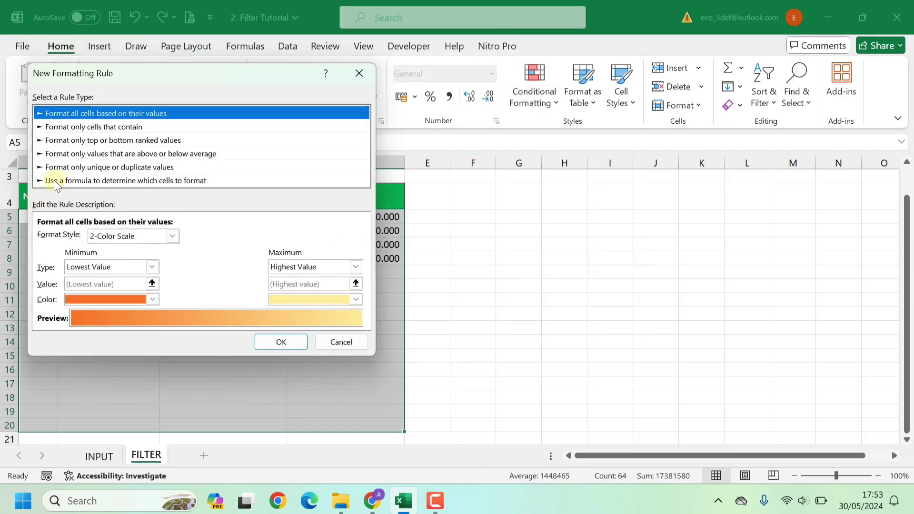
{"action": "left_click", "coordinate": [55, 181]}
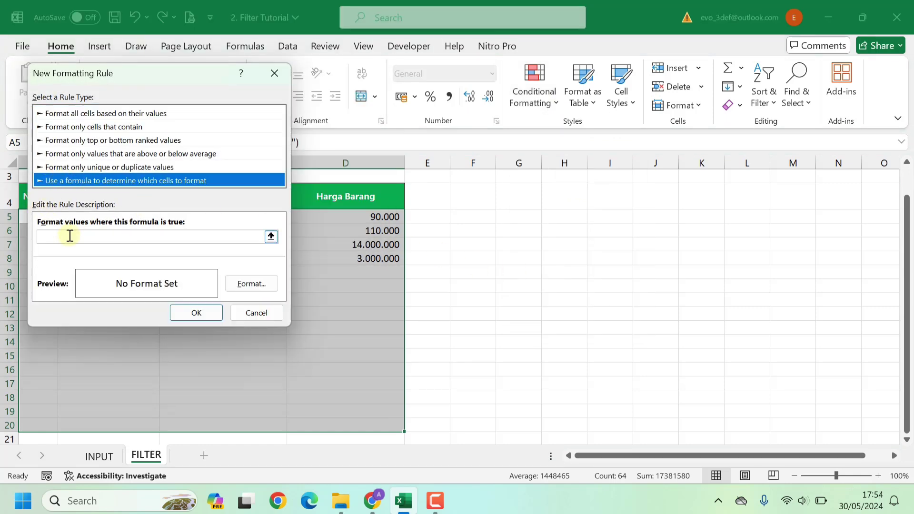
{"action": "mouse_move", "coordinate": [81, 70]}
{"action": "left_mouse_down"}
{"action": "mouse_move", "coordinate": [442, 102]}
{"action": "mouse_move", "coordinate": [436, 90]}
{"action": "left_mouse_up"}
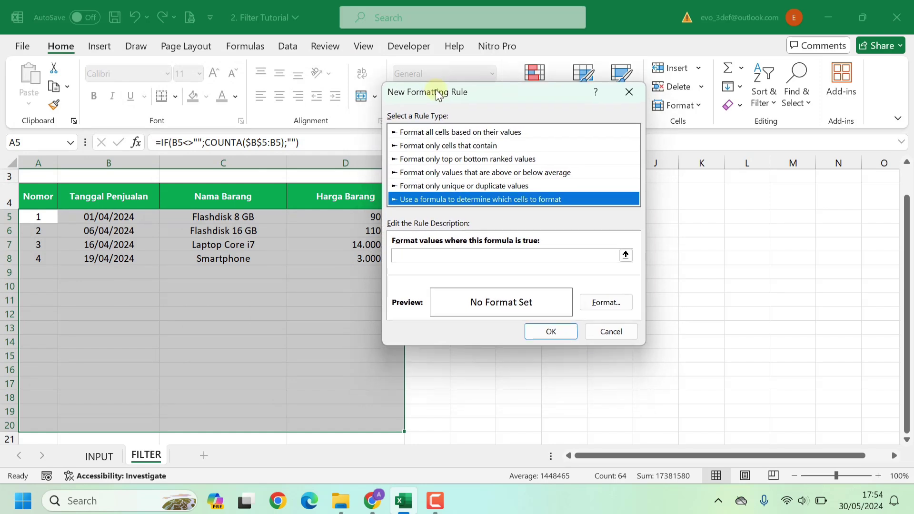
{"action": "left_click", "coordinate": [454, 256]}
{"action": "type", "text": "="}
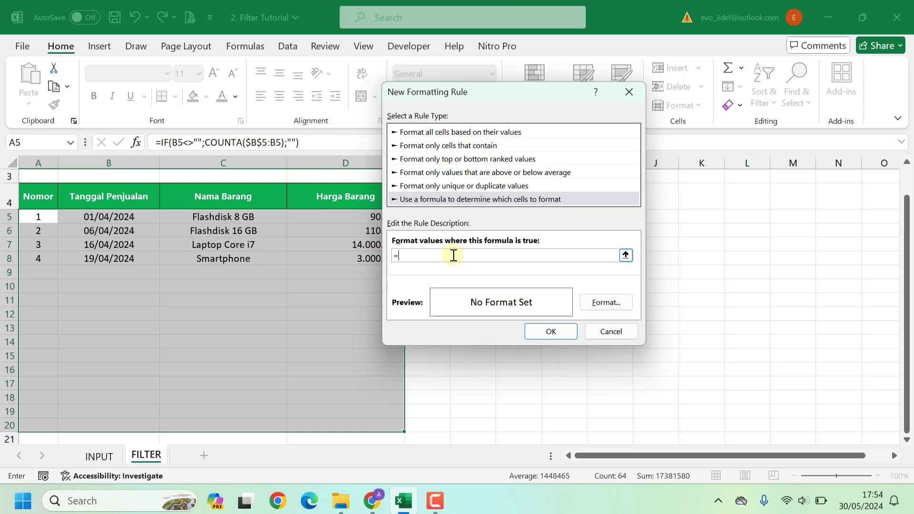
{"action": "left_click", "coordinate": [39, 218]}
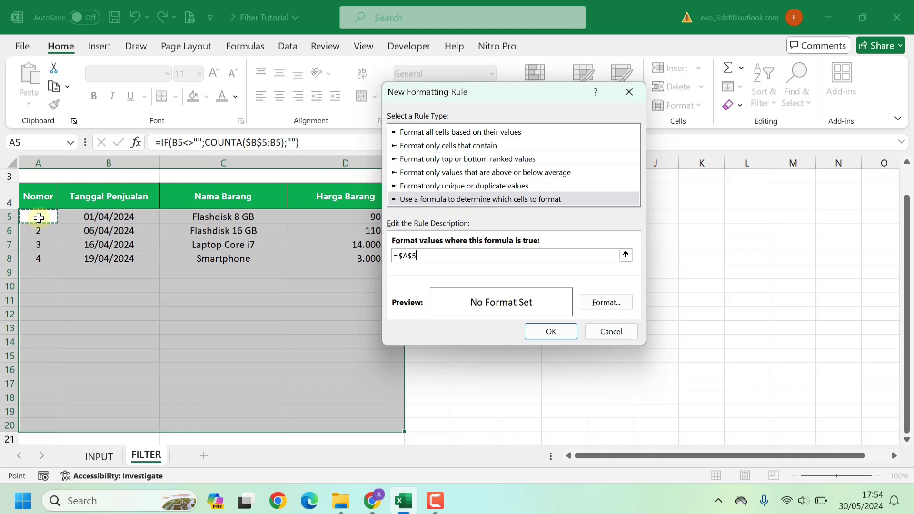
{"action": "left_click", "coordinate": [413, 256]}
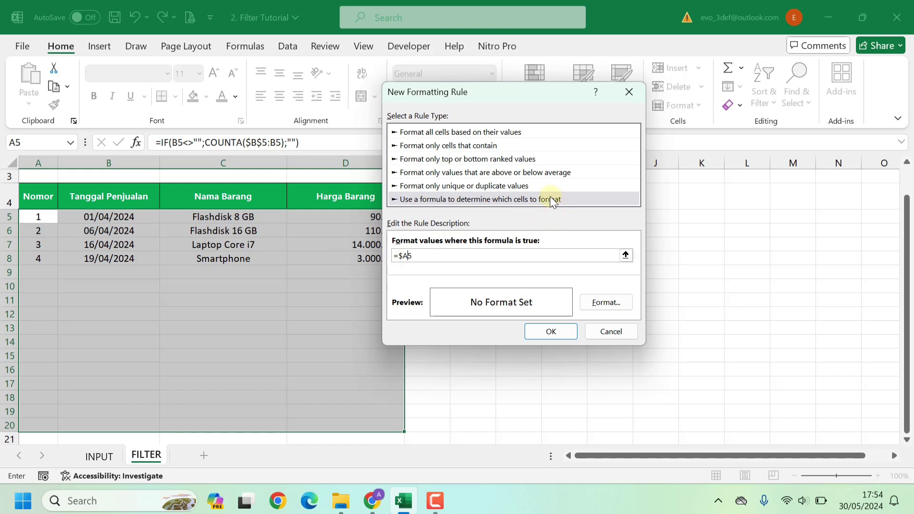
{"action": "left_click", "coordinate": [452, 252]}
{"action": "type", "text": "<>\"\""}
- Give the rule an outline border format and apply it
{"action": "left_click", "coordinate": [616, 304]}
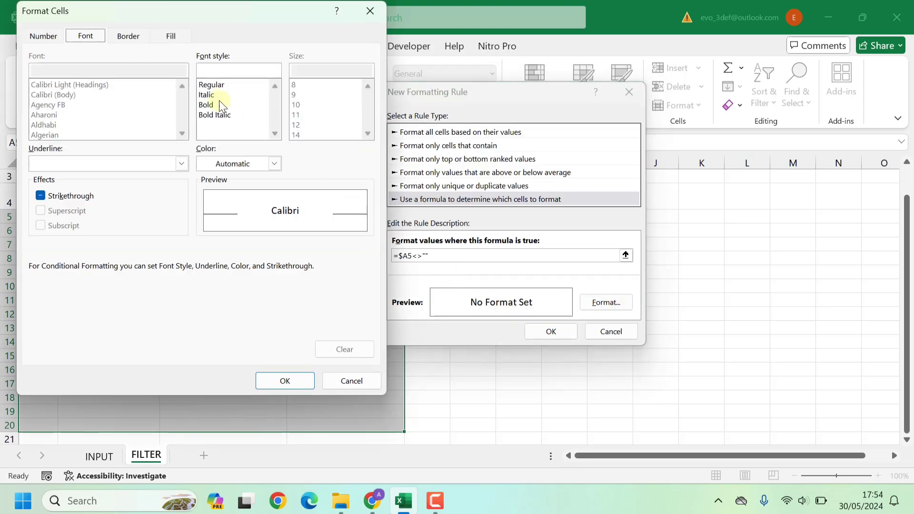
{"action": "left_click", "coordinate": [128, 36]}
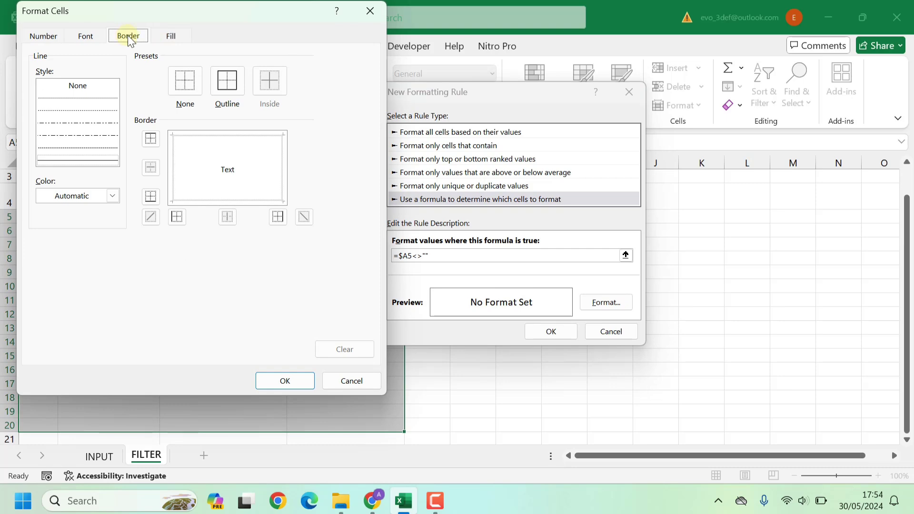
{"action": "left_click", "coordinate": [230, 89]}
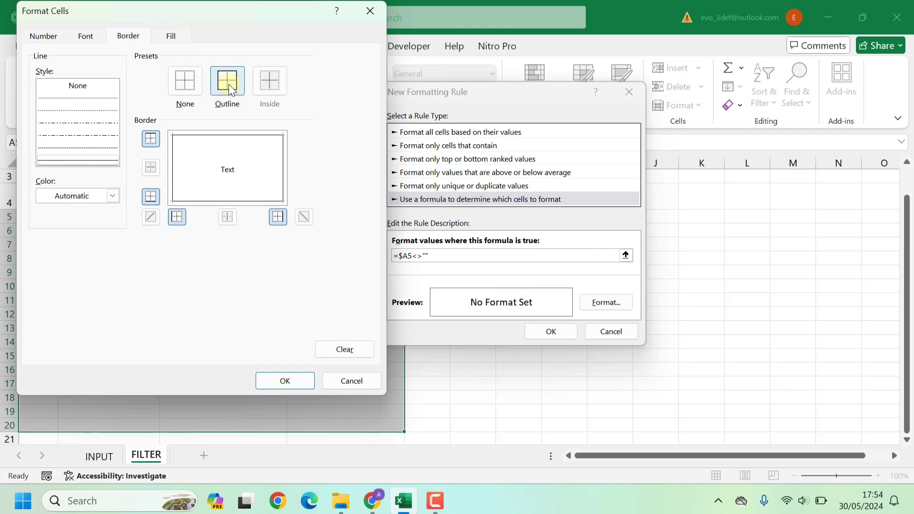
{"action": "left_click", "coordinate": [289, 379]}
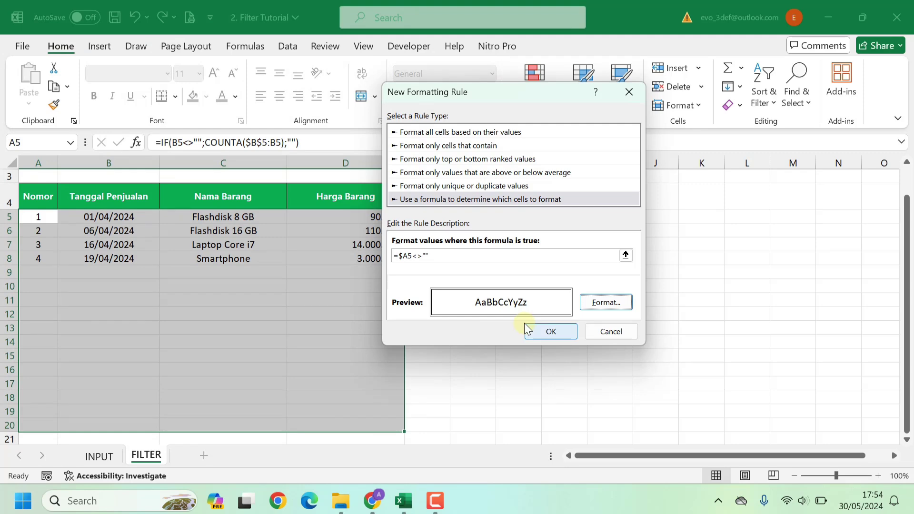
{"action": "left_click", "coordinate": [561, 332]}
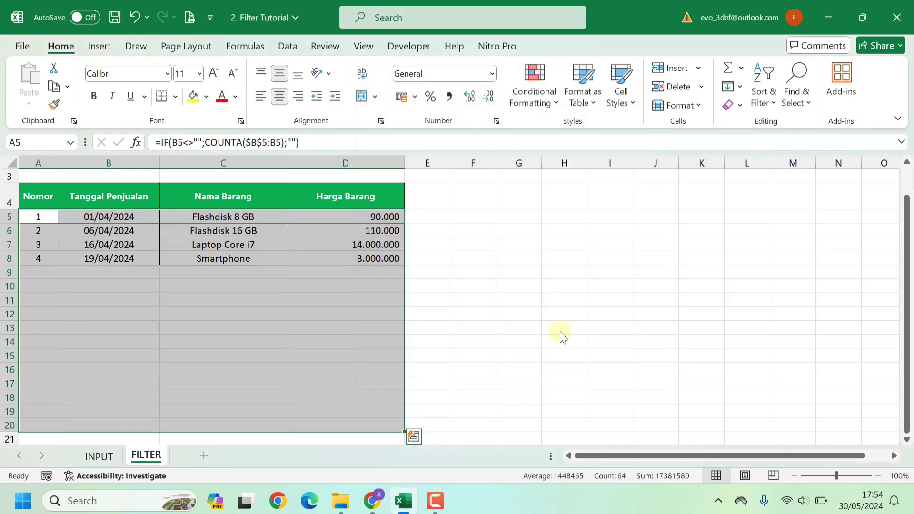
- Deselect the range and check that empty rows stay unbordered
{"action": "left_click", "coordinate": [95, 245]}
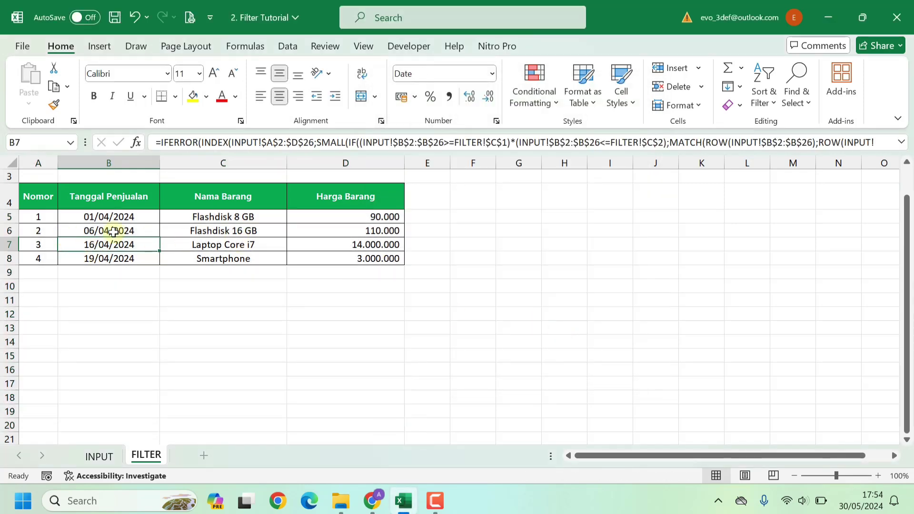
{"action": "left_click", "coordinate": [285, 295]}
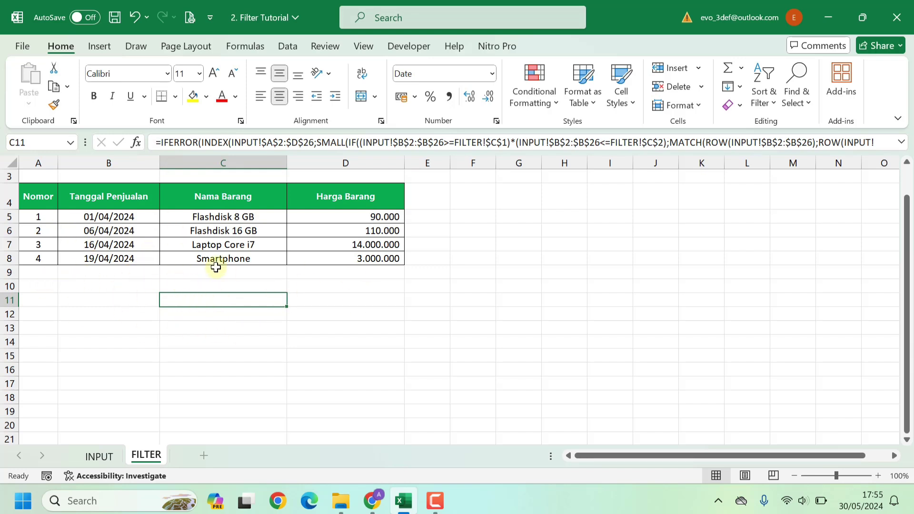
{"action": "scroll", "coordinate": [214, 264], "scroll_direction": "up", "scroll_amount": 1}
- Change the filter period to 01/05/2024–31/05/2024
{"action": "left_click", "coordinate": [231, 178]}
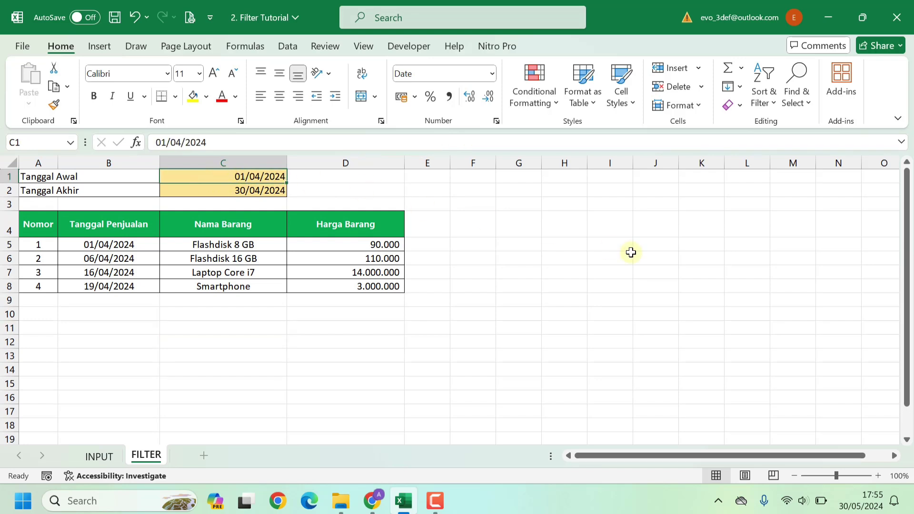
{"action": "type", "text": "1/5/20"}
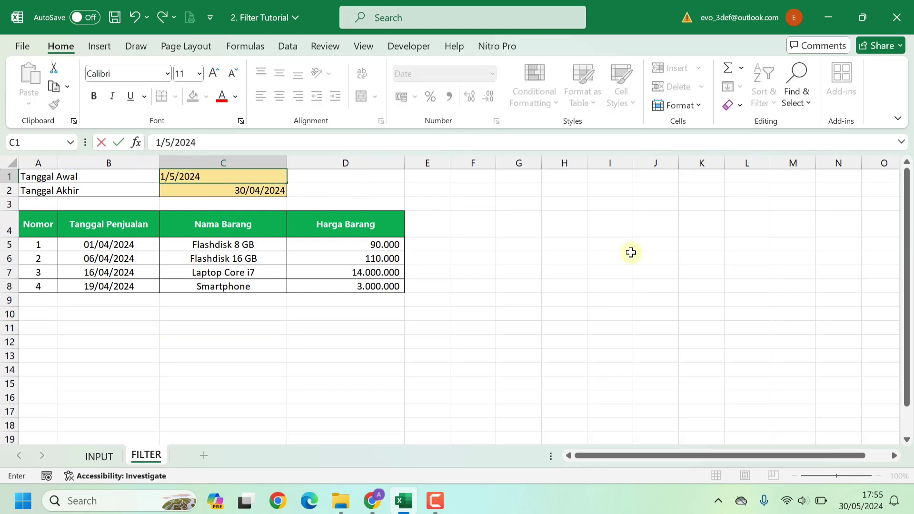
{"action": "key", "text": "Return"}
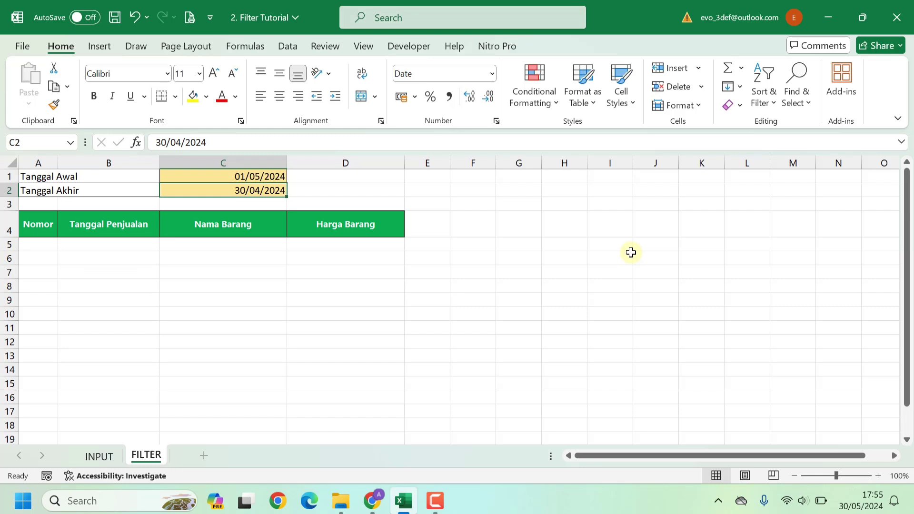
{"action": "type", "text": "31/5"}
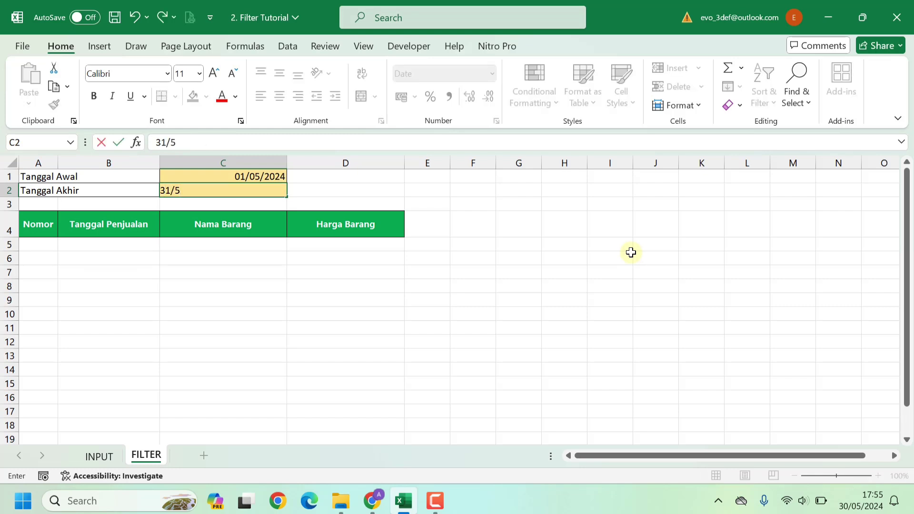
{"action": "key", "text": "Return"}
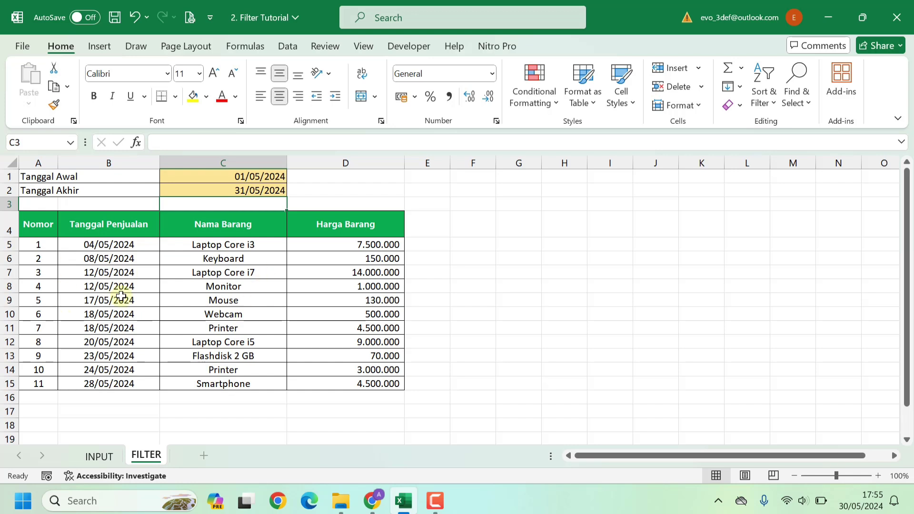
- Change the filter period to 01/01/2024–28/02/2024
{"action": "left_click", "coordinate": [248, 178]}
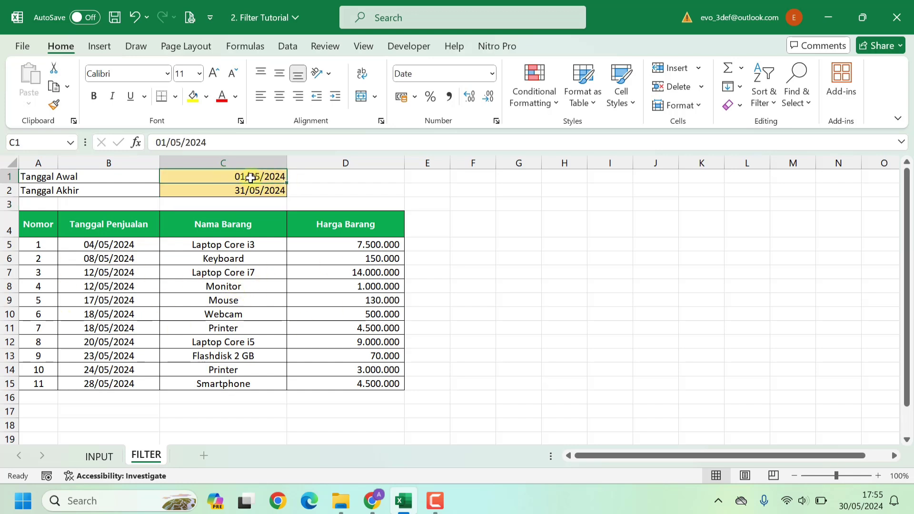
{"action": "type", "text": "1/1/202"}
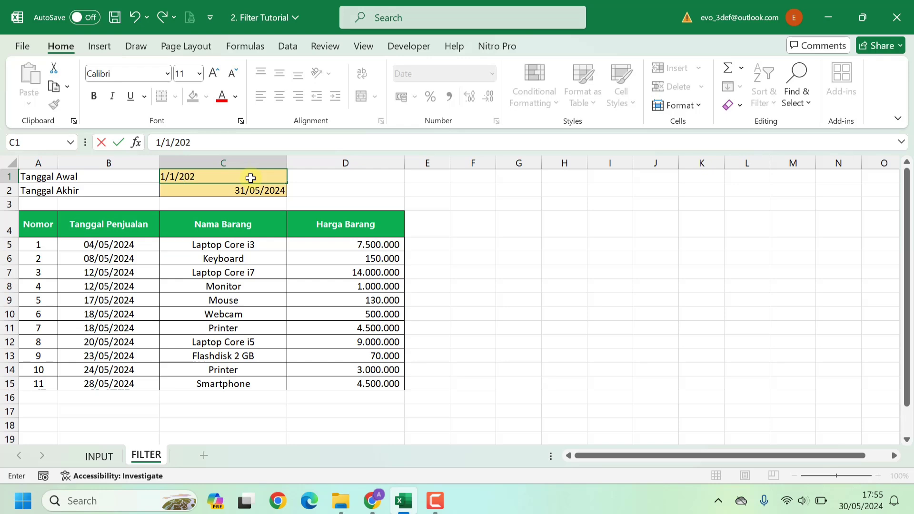
{"action": "key", "text": "Return"}
{"action": "type", "text": "3"}
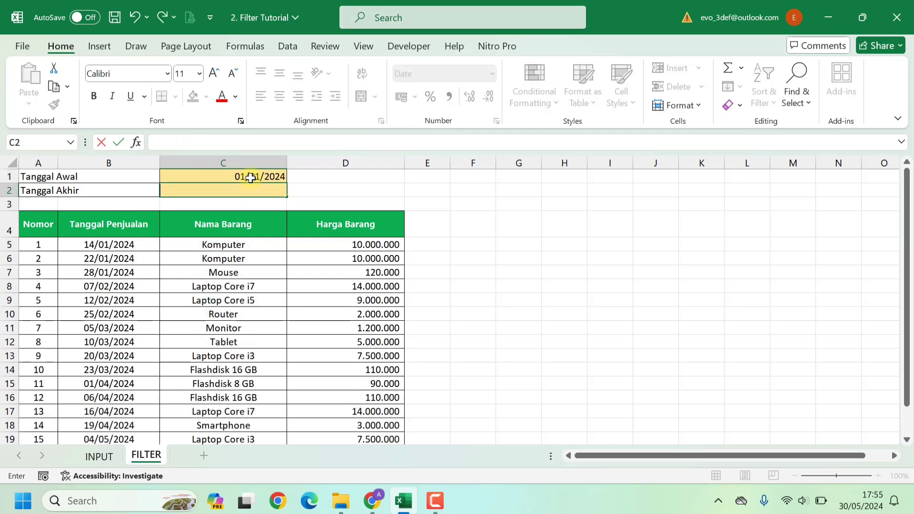
{"action": "type", "text": "28"}
{"action": "type", "text": "2/2024"}
{"action": "key", "text": "Return"}
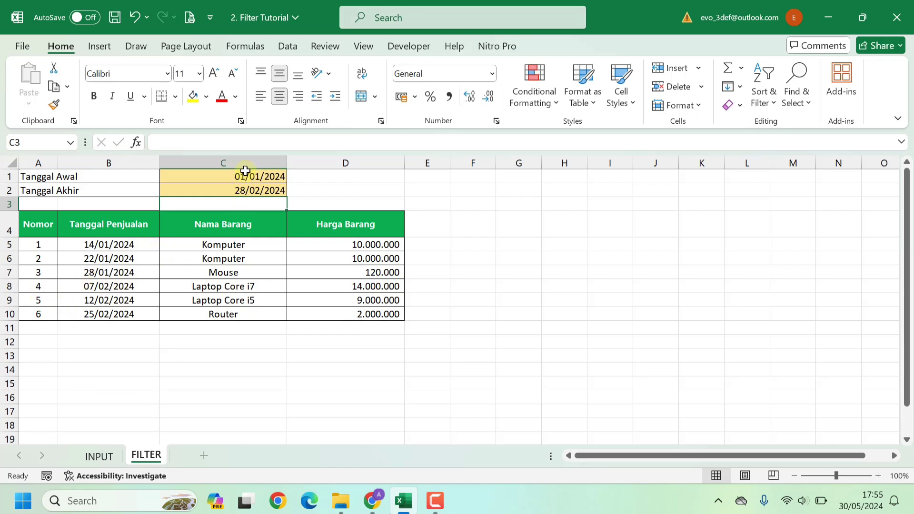
- Inspect the date criteria and a result's lookup formula, then deselect the table
{"action": "left_click_drag", "start_coordinate": [242, 176], "coordinate": [242, 190]}
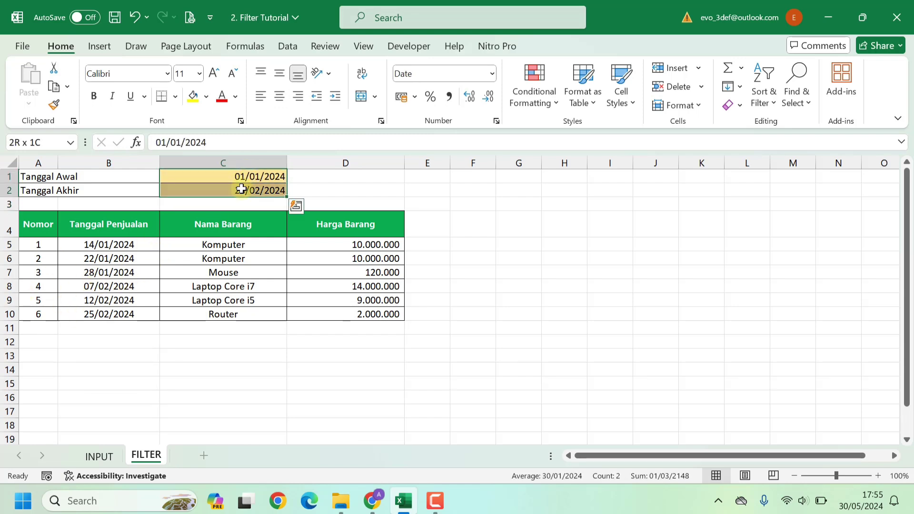
{"action": "left_click", "coordinate": [285, 259]}
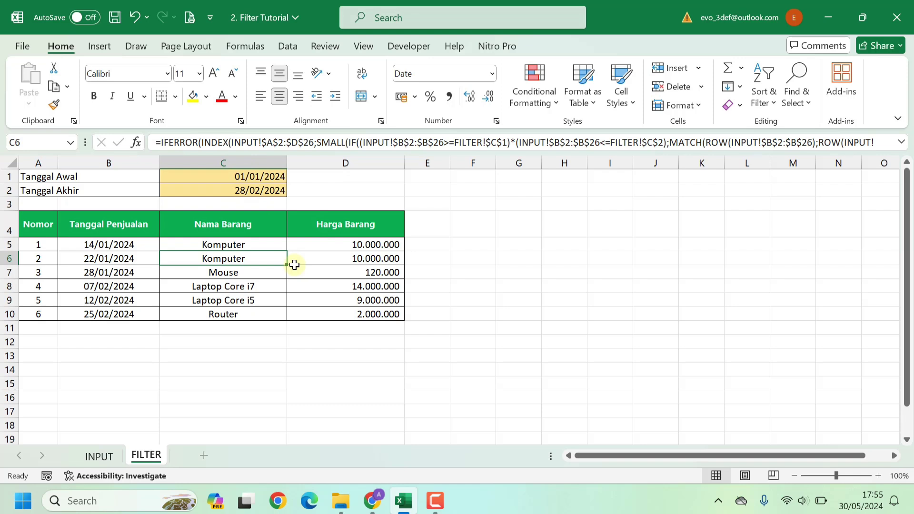
{"action": "left_click", "coordinate": [451, 293]}
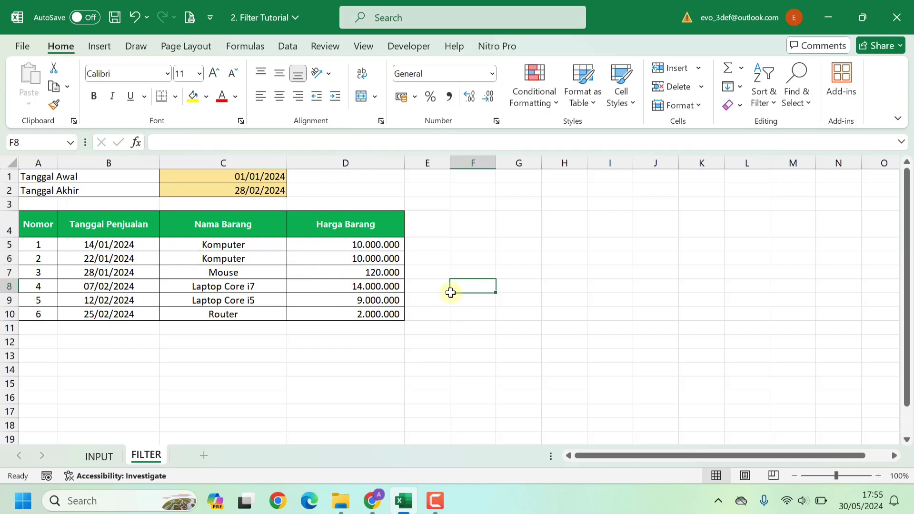